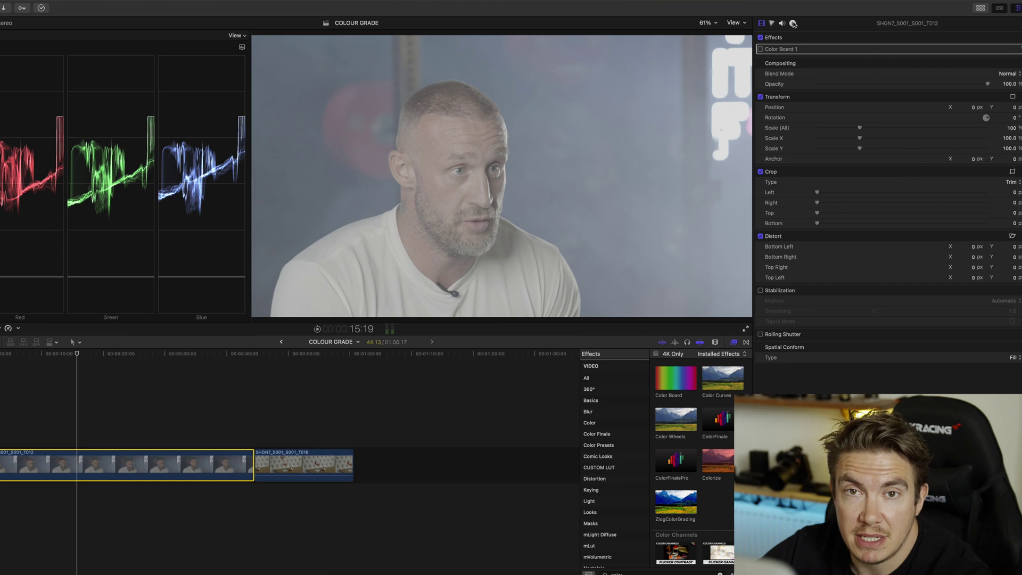
# Try the -2_S-log2_Ludeman_709_Base camera LUT on the interview clip and set the LUT back to None.
pyautogui.click(793, 24)
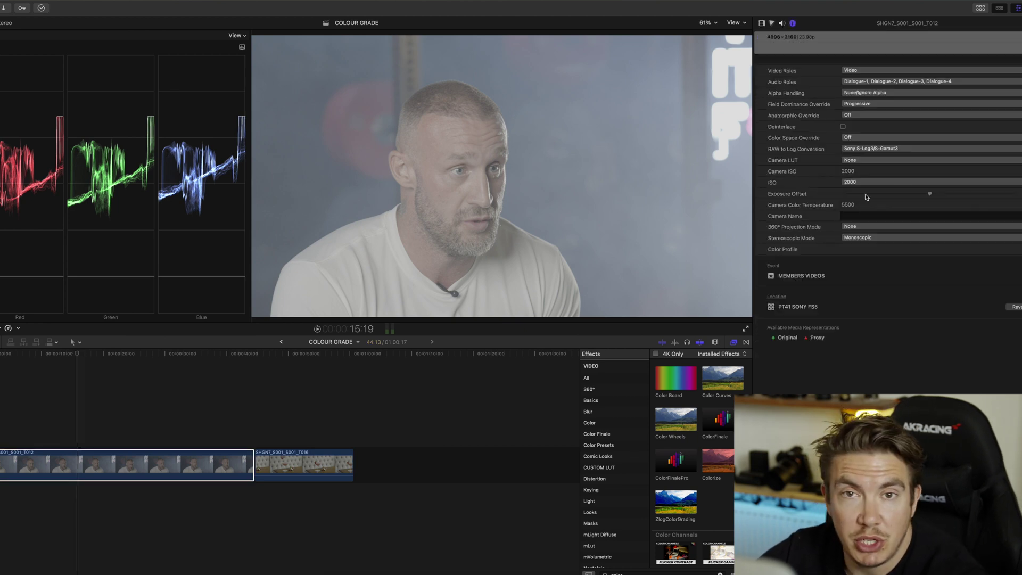
pyautogui.click(869, 161)
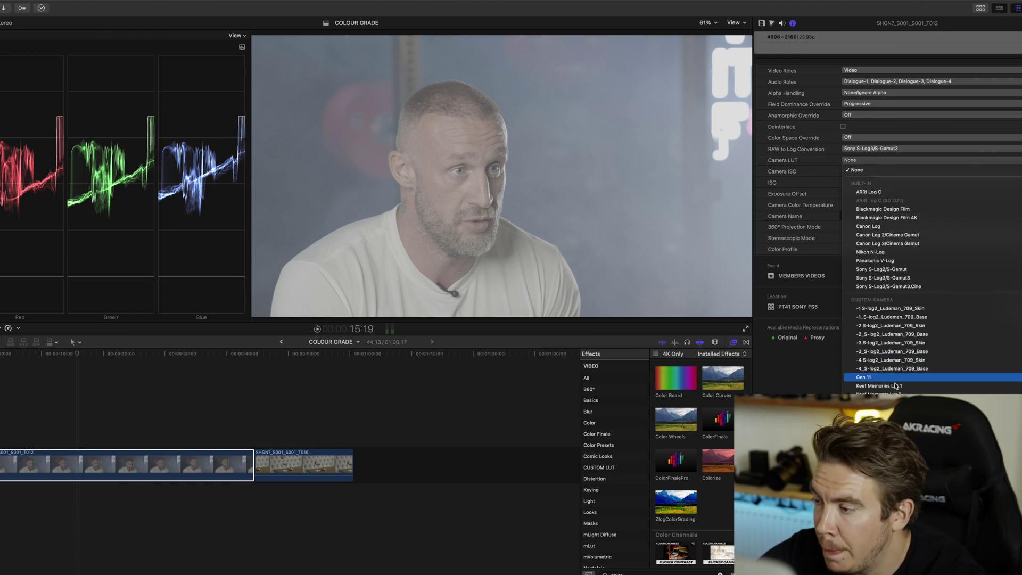
pyautogui.click(906, 335)
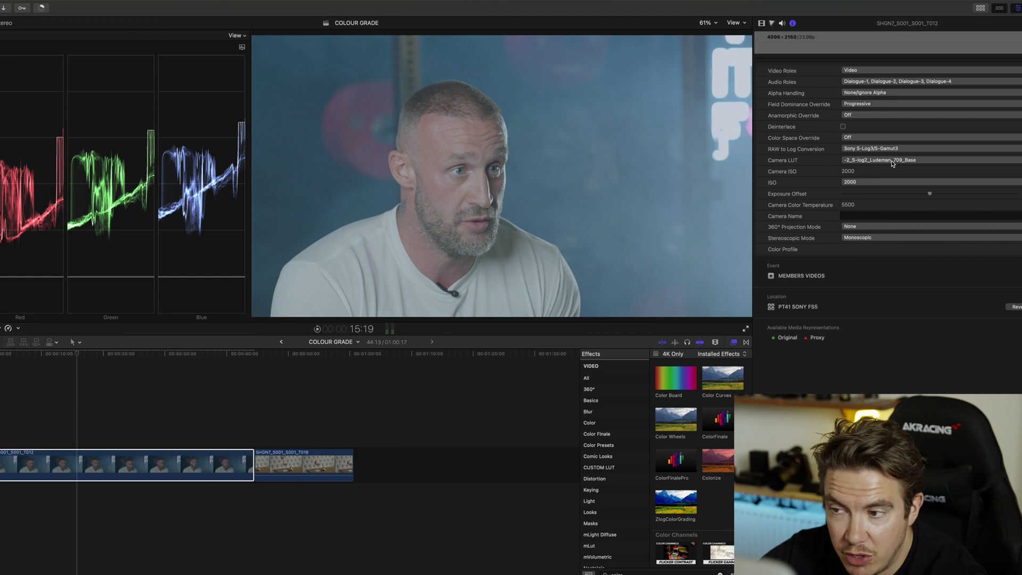
pyautogui.click(893, 161)
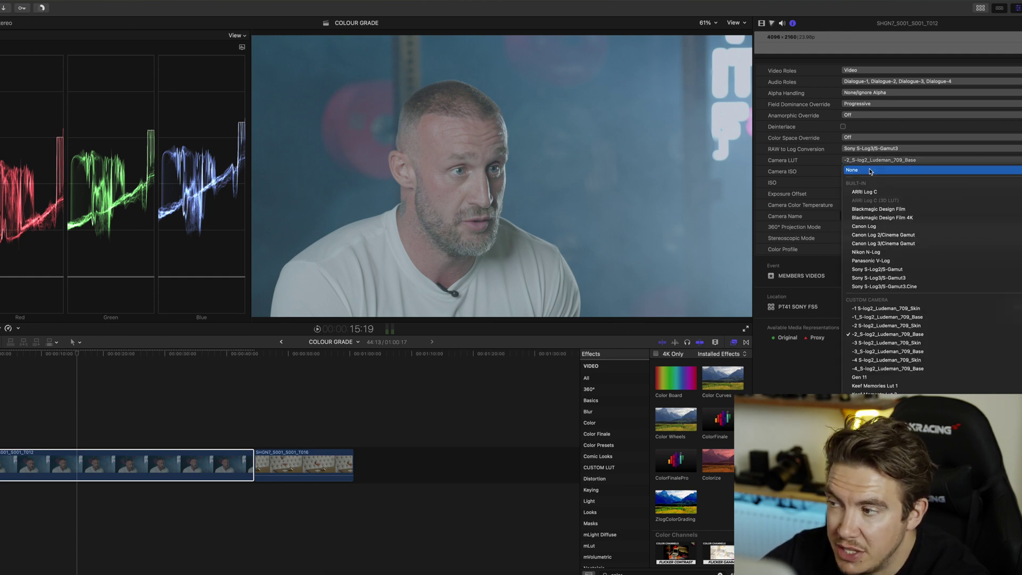
pyautogui.click(871, 171)
# Keep RAW to Log Conversion at Sony S-Log3/S-Gamut3, try ISO 320 on the interview clip and return the ISO to 2000.
pyautogui.click(862, 151)
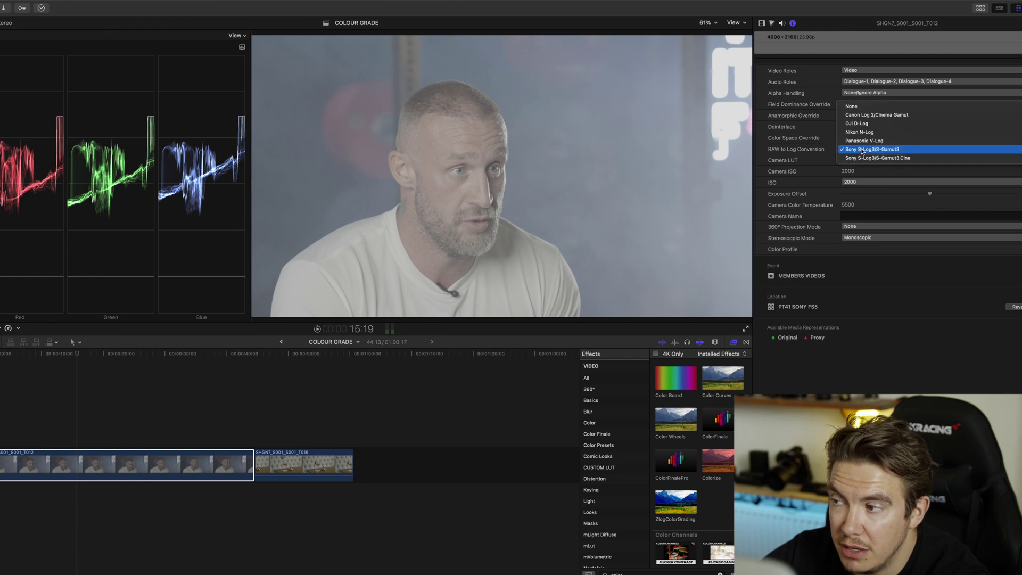
pyautogui.click(862, 150)
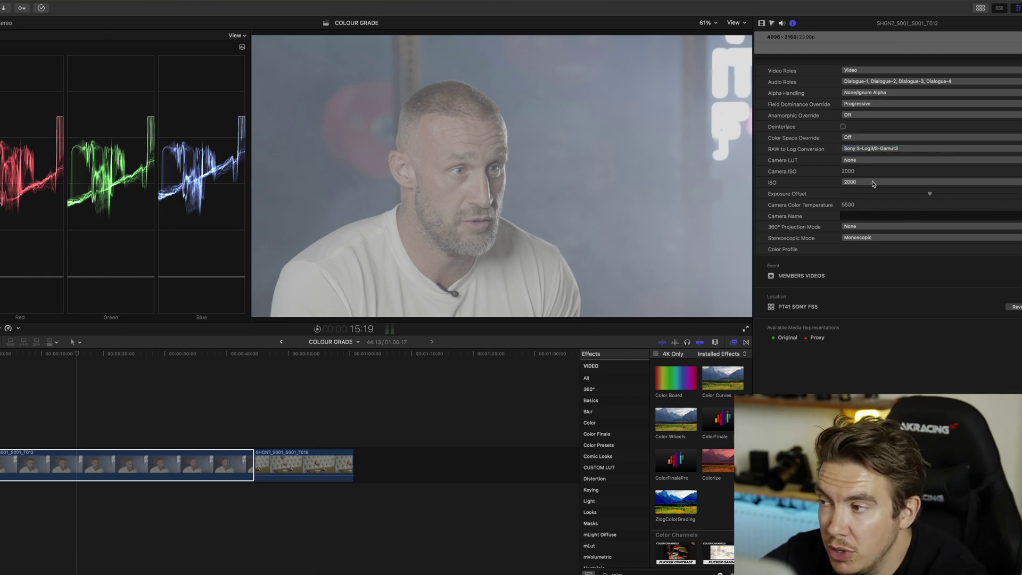
pyautogui.click(873, 183)
pyautogui.click(870, 114)
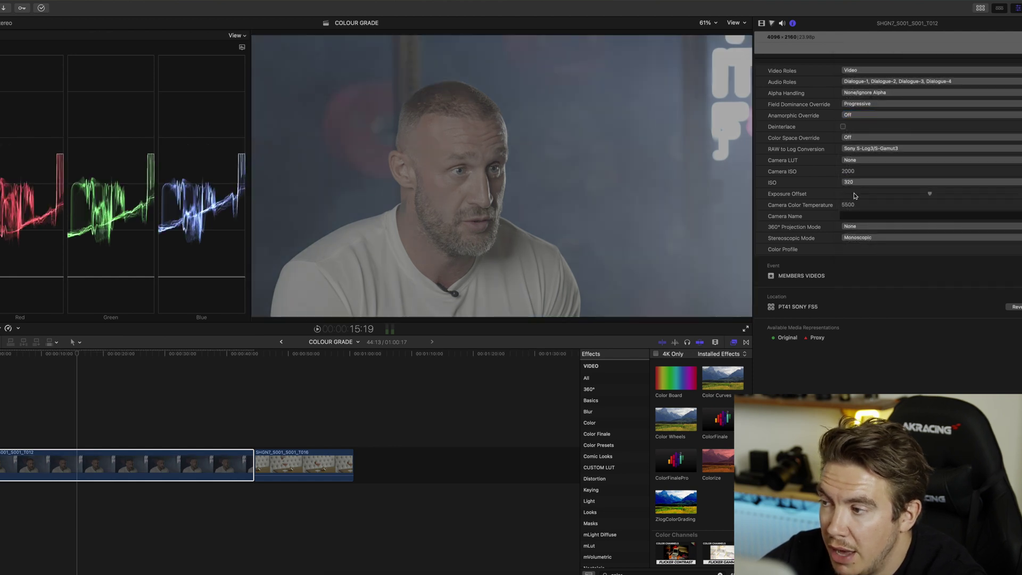
pyautogui.click(852, 183)
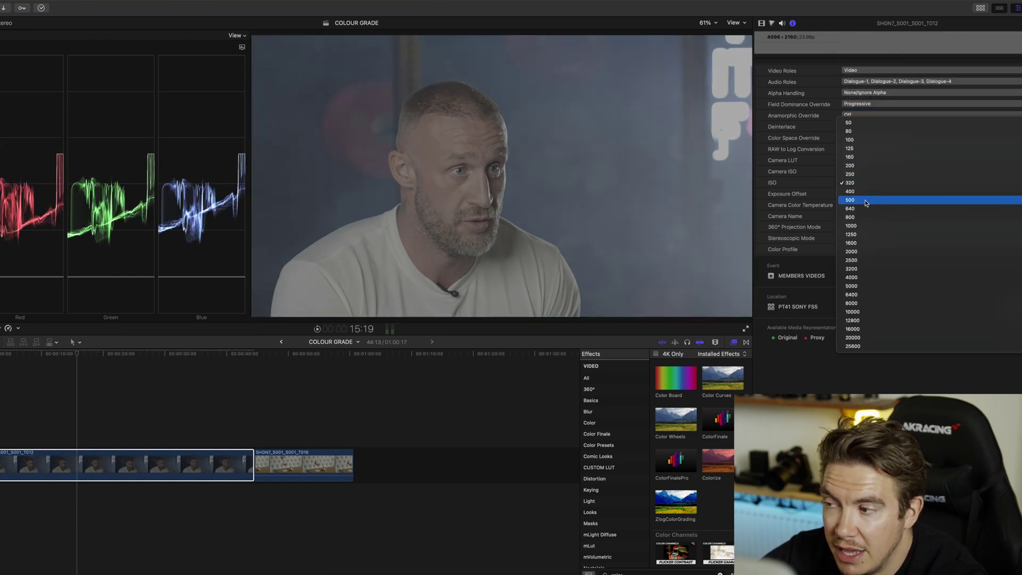
pyautogui.click(853, 252)
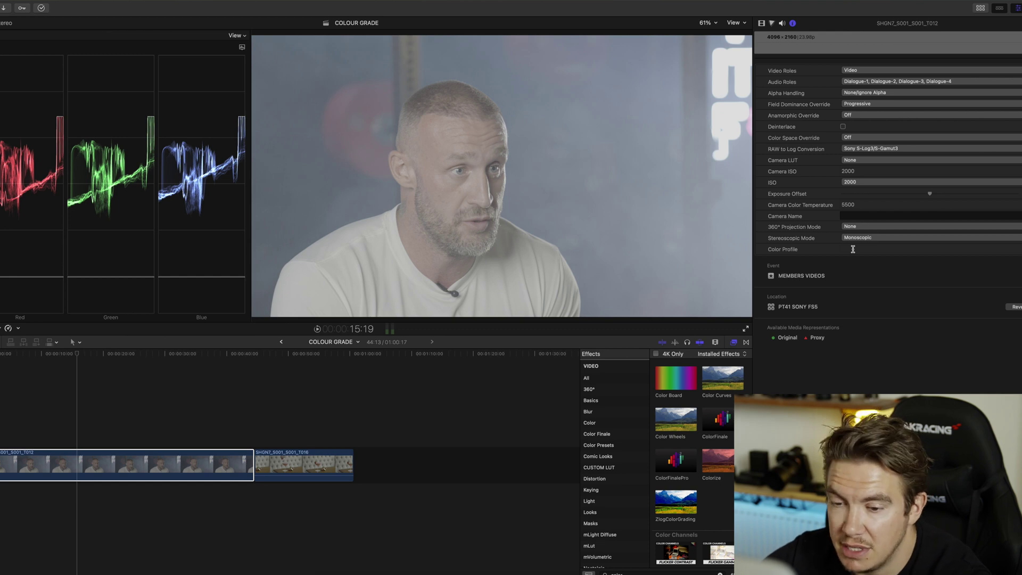
# Place the Long adjustment layer above the interview clip in the timeline and hide the browser.
pyautogui.click(77, 422)
pyautogui.click(76, 460)
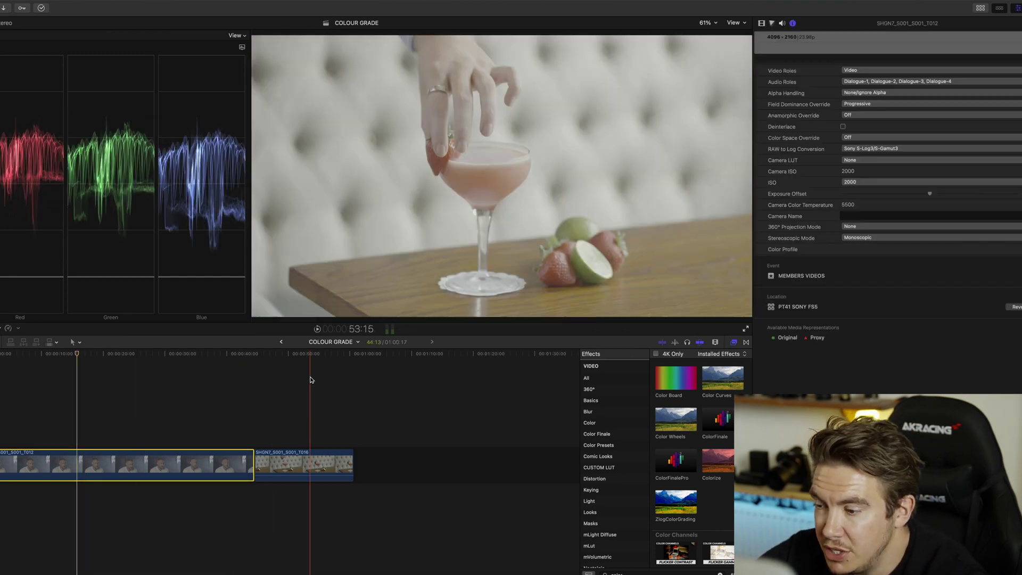
pyautogui.click(674, 461)
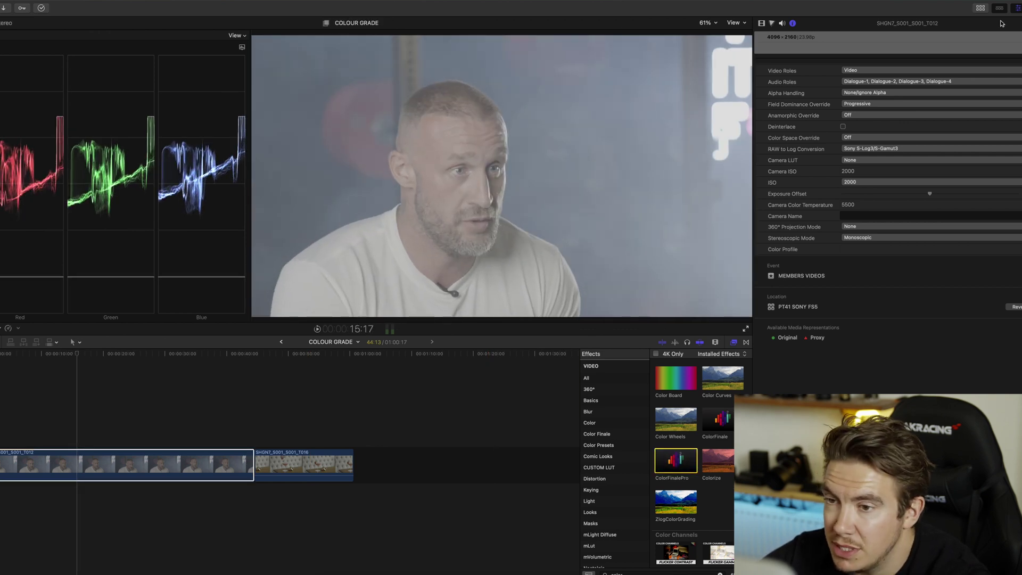
pyautogui.click(981, 9)
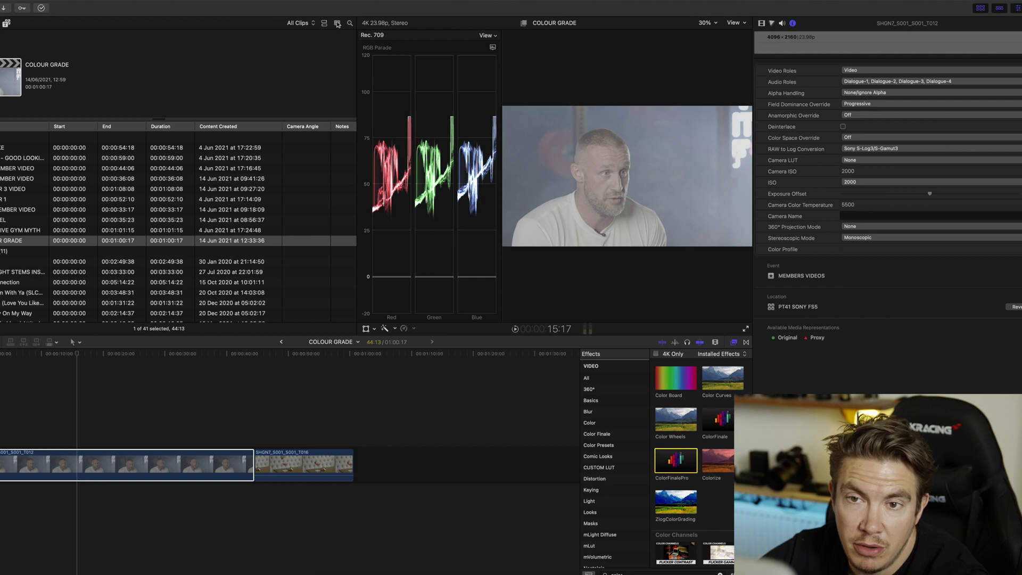
pyautogui.click(7, 23)
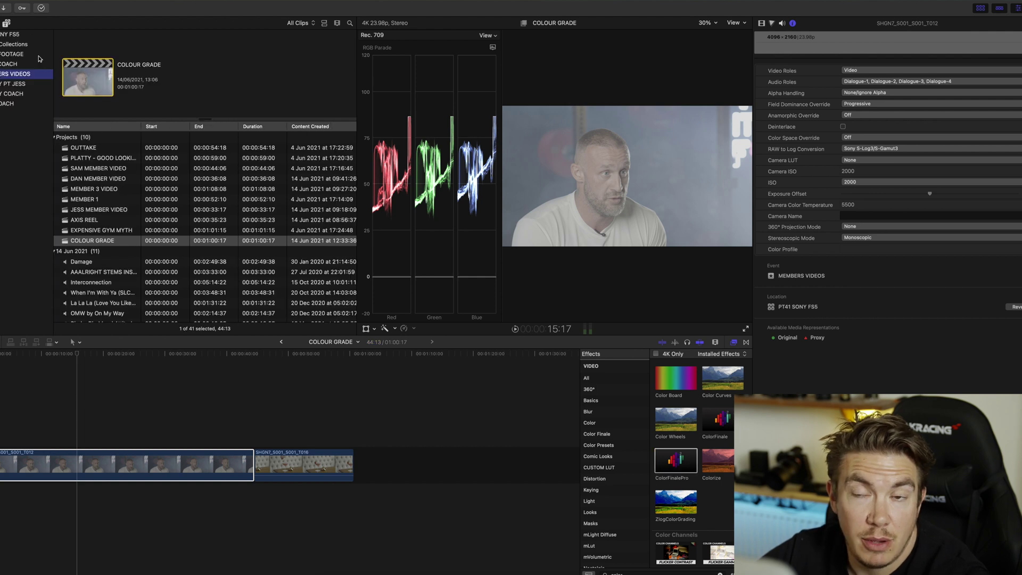
pyautogui.click(7, 23)
pyautogui.moveTo(80, 64); pyautogui.dragTo(252, 425)
pyautogui.press('super+4')
pyautogui.press('super+7')
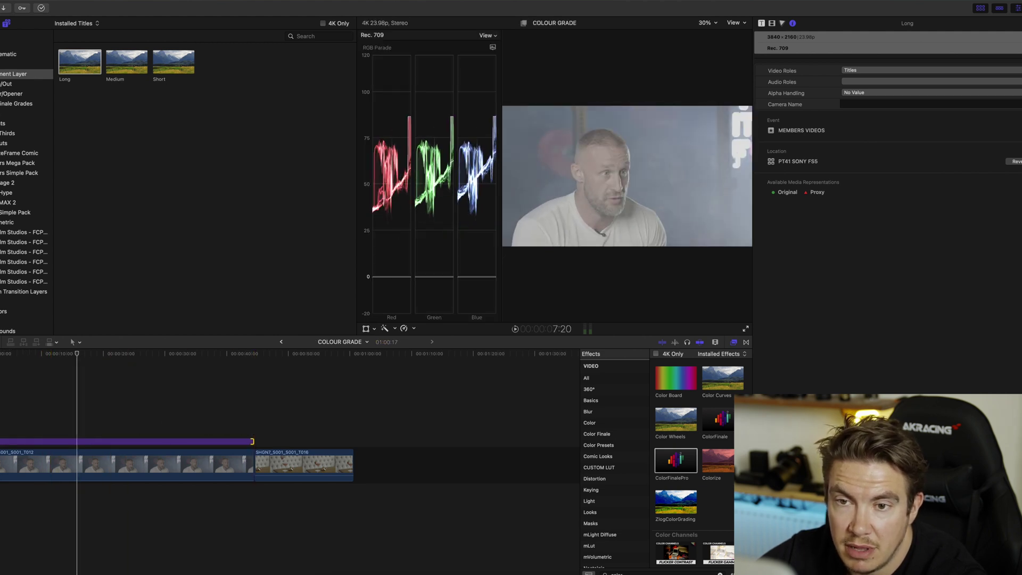
pyautogui.click(0, 23)
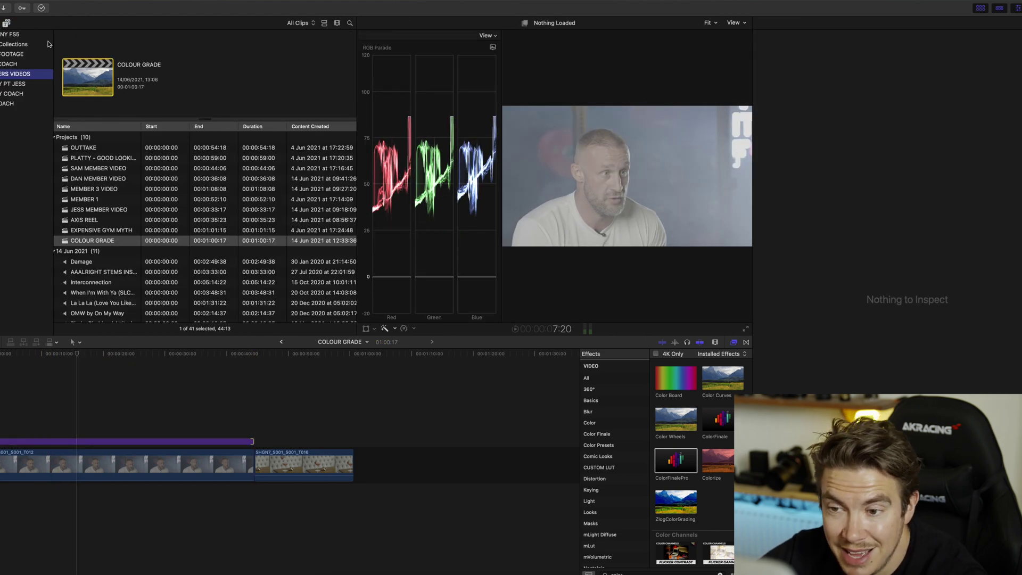
pyautogui.click(0, 23)
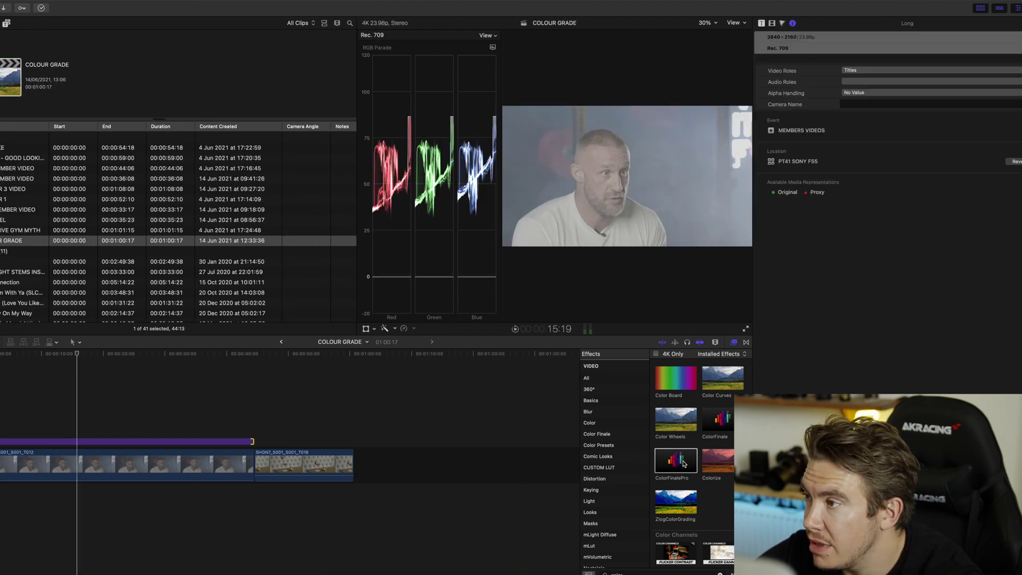
pyautogui.click(980, 8)
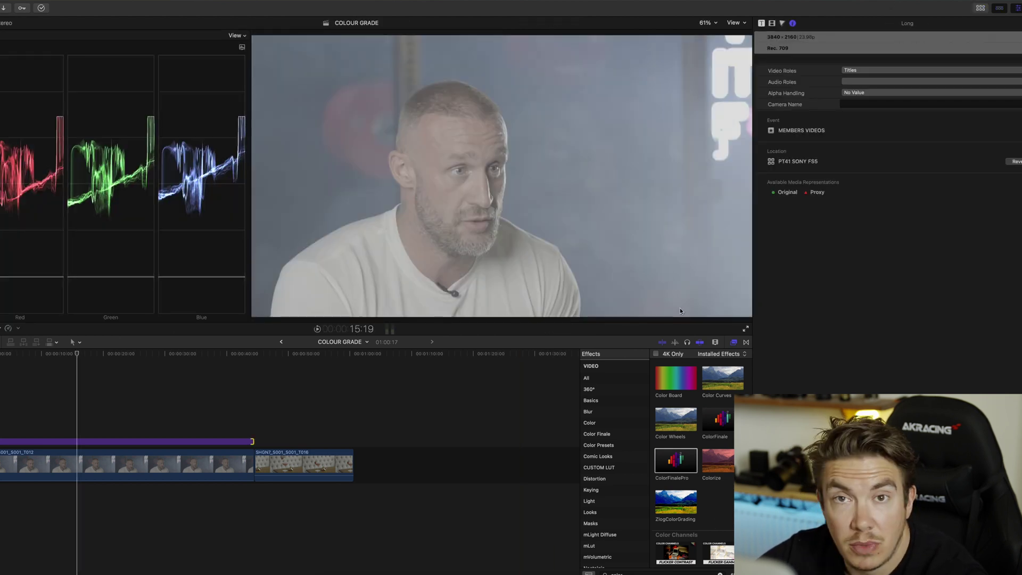
# Apply the ColorFinalePro effect to the adjustment layer and set its saturation to 0.
pyautogui.moveTo(673, 460); pyautogui.dragTo(116, 443)
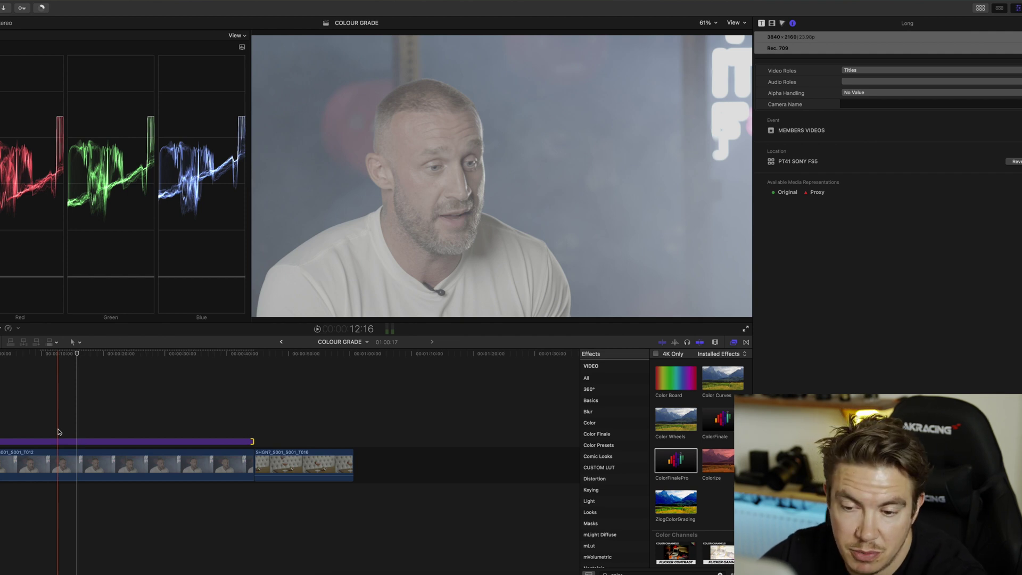
pyautogui.click(79, 444)
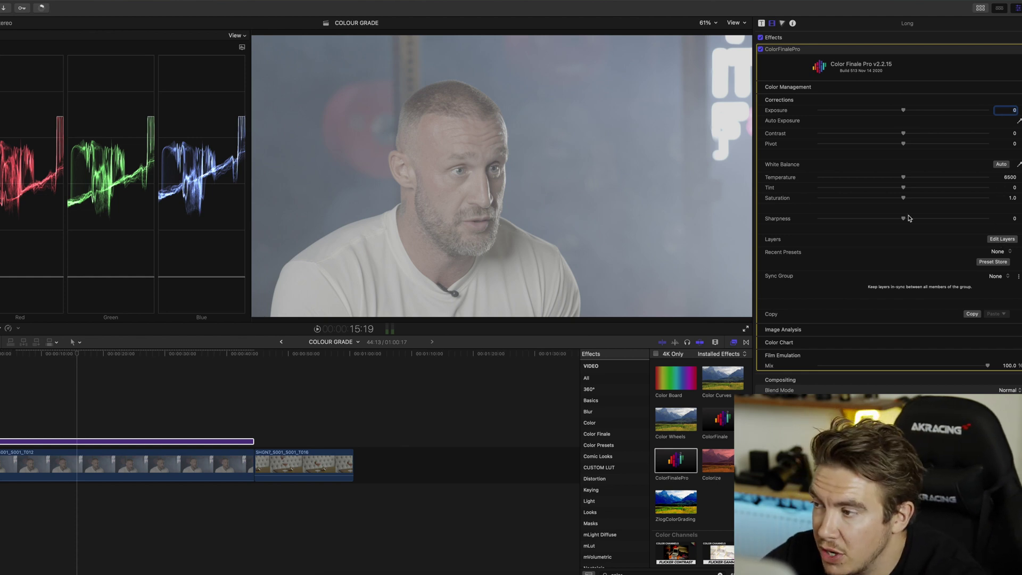
pyautogui.moveTo(903, 198); pyautogui.dragTo(813, 201)
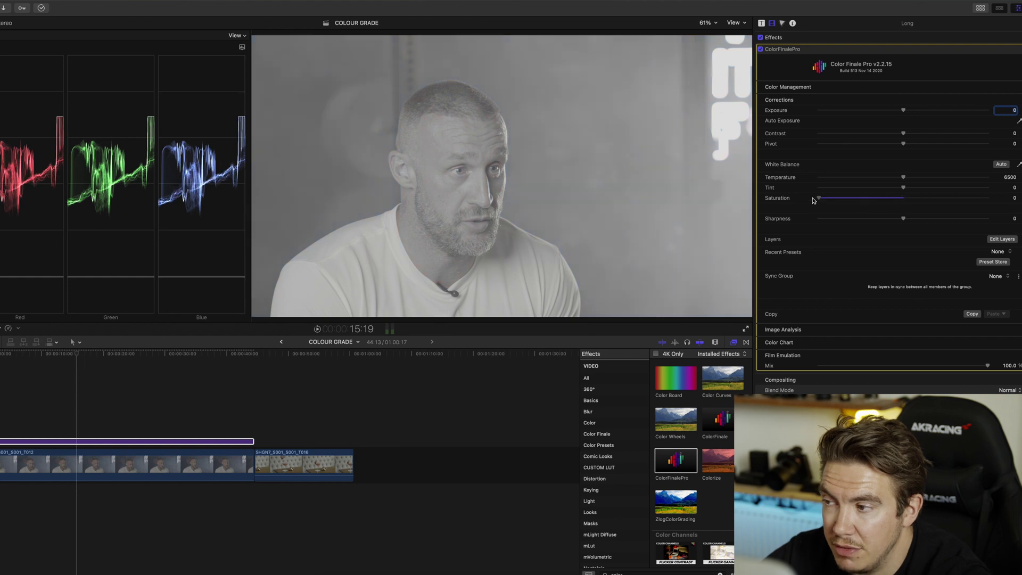
# Add a Curves layer in ColorFinalePro and move the Master curve's black and white points slightly inward.
pyautogui.click(1009, 240)
pyautogui.click(299, 334)
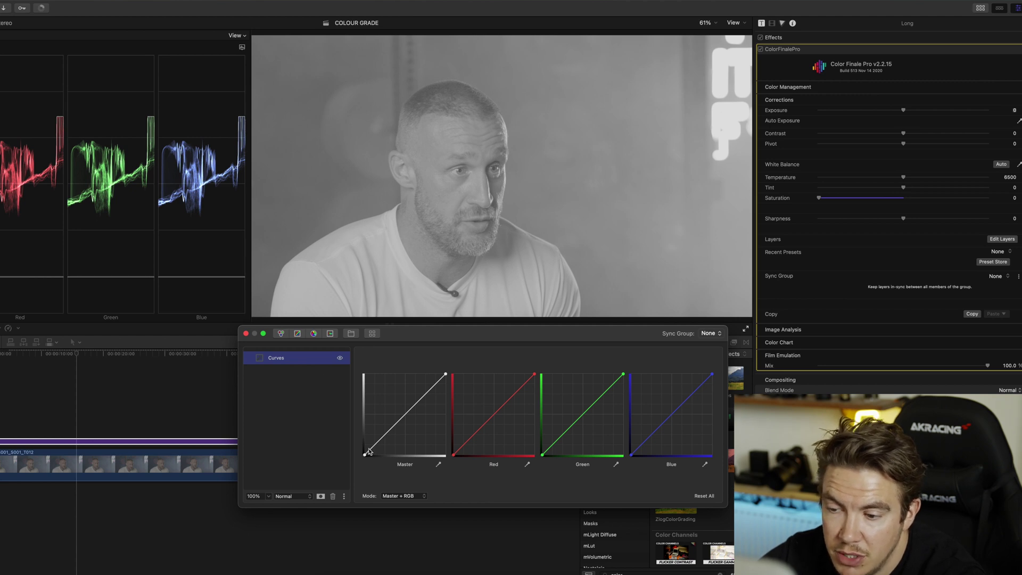
pyautogui.moveTo(365, 457); pyautogui.dragTo(375, 459)
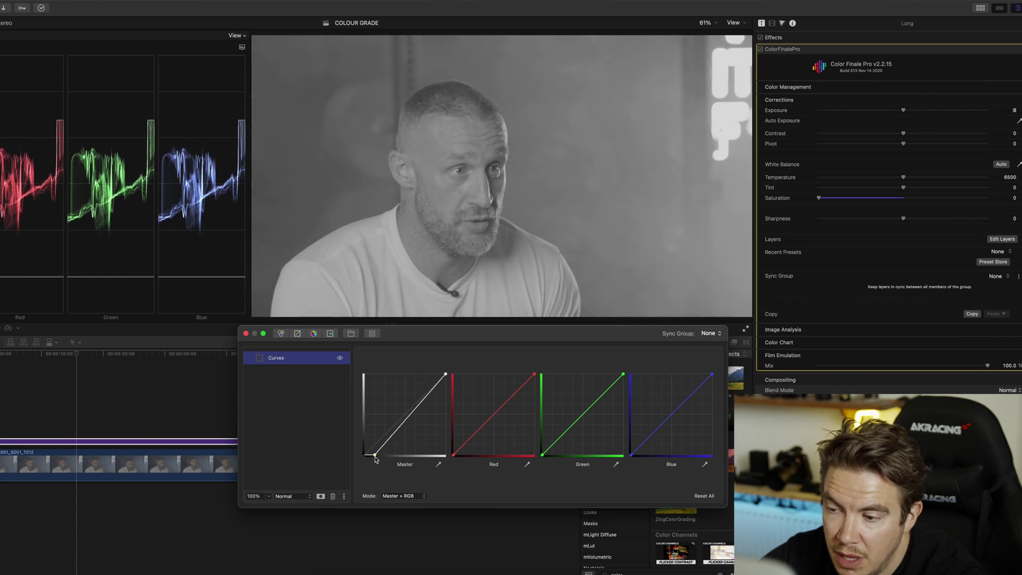
pyautogui.moveTo(446, 376); pyautogui.dragTo(437, 376)
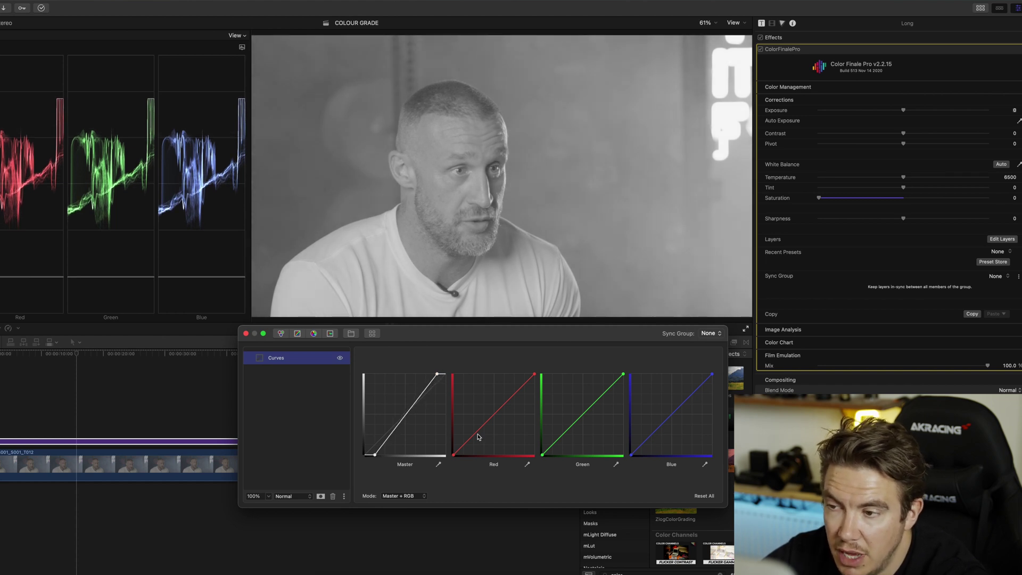
# Compare the image with the Curves layer hidden and shown.
pyautogui.click(340, 359)
pyautogui.click(340, 359)
pyautogui.click(339, 359)
pyautogui.click(339, 359)
pyautogui.click(340, 359)
pyautogui.click(340, 359)
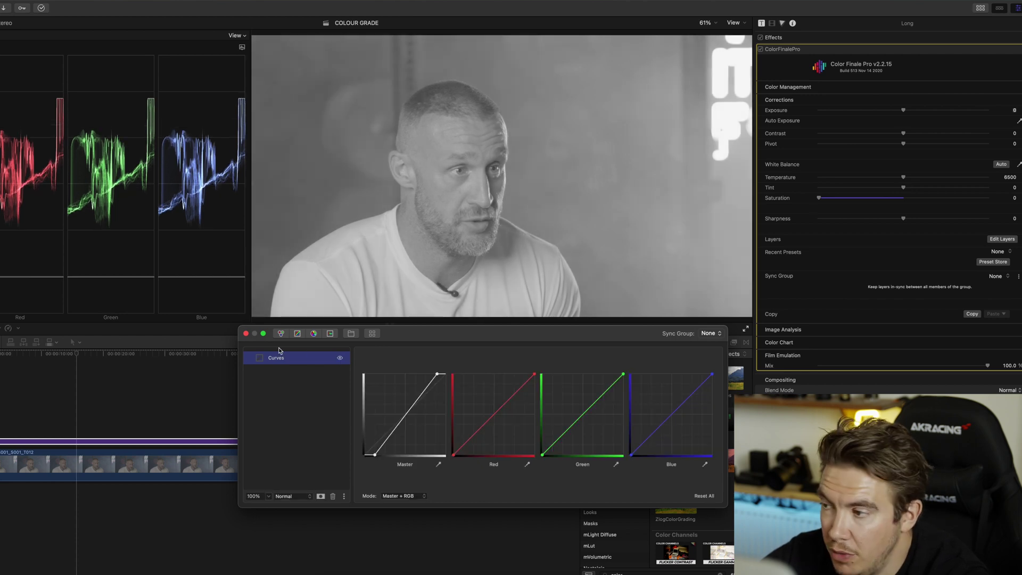
# Set the ColorFinalePro saturation to 1.02 and compare the image with the effect disabled and enabled.
pyautogui.click(905, 199)
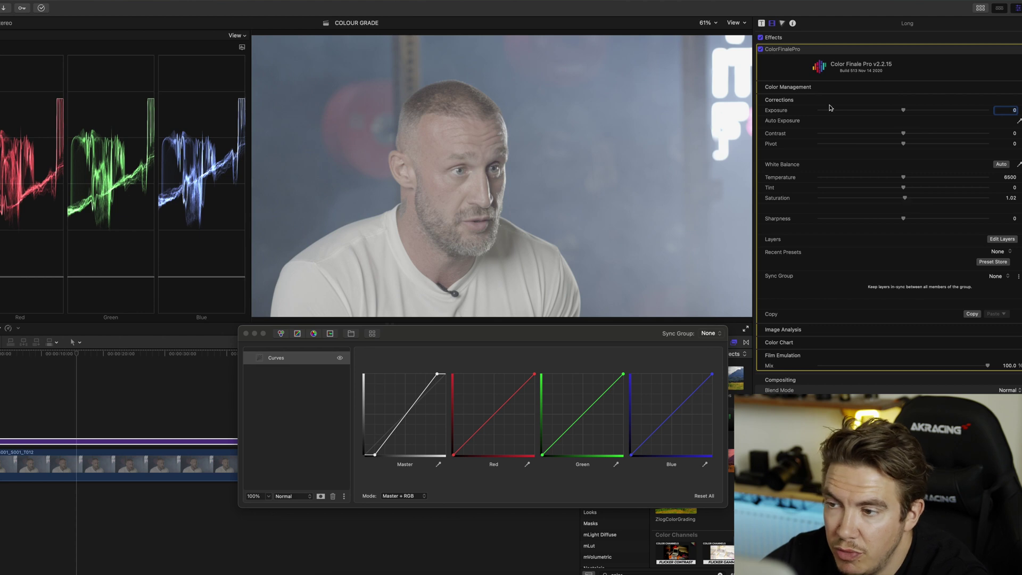
pyautogui.click(762, 50)
pyautogui.click(761, 50)
pyautogui.click(762, 50)
pyautogui.click(761, 50)
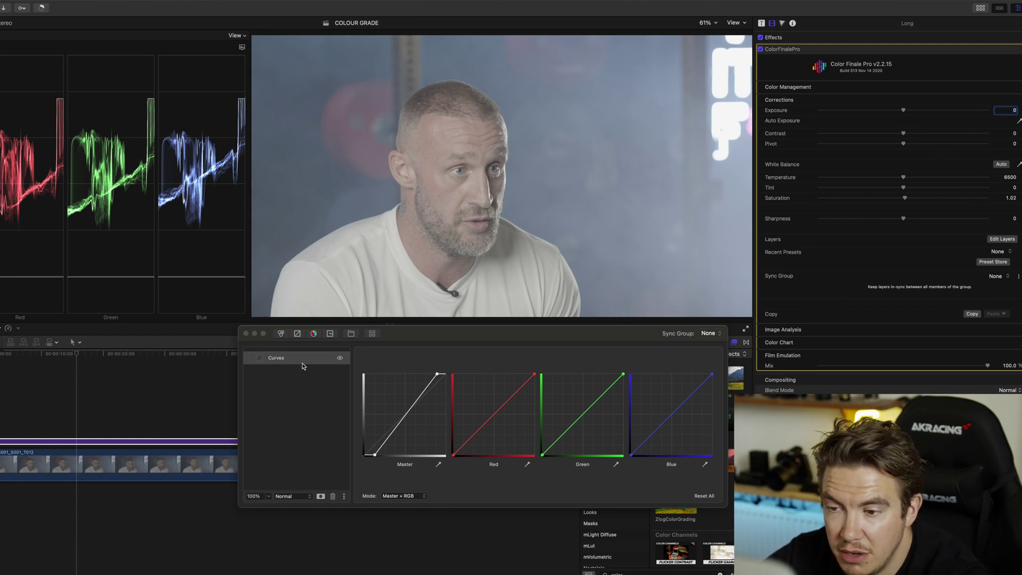
# Add a second Curves layer and shape its Master curve into a gentle S with lowered shadows and raised highlights.
pyautogui.click(297, 333)
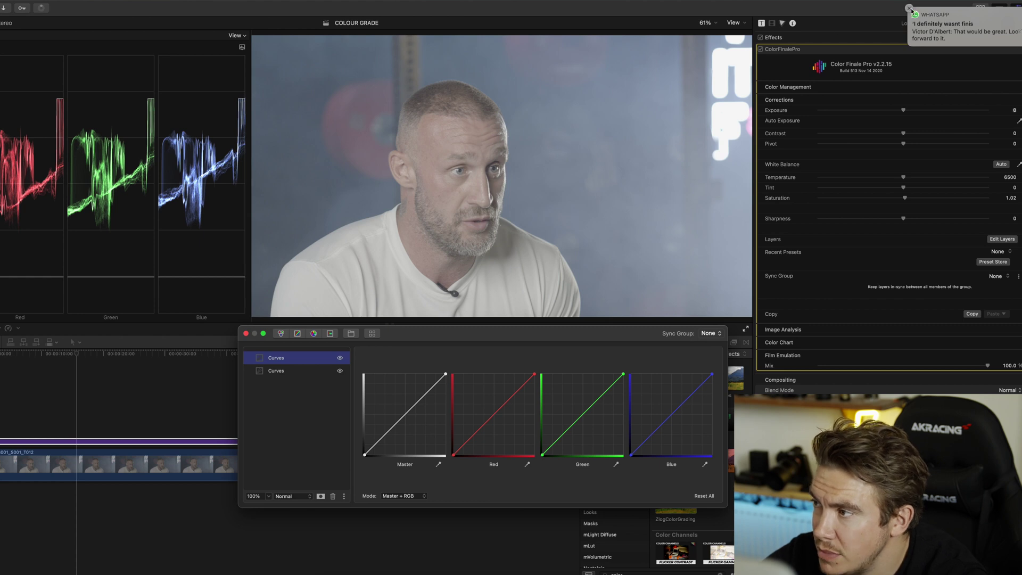
pyautogui.click(909, 9)
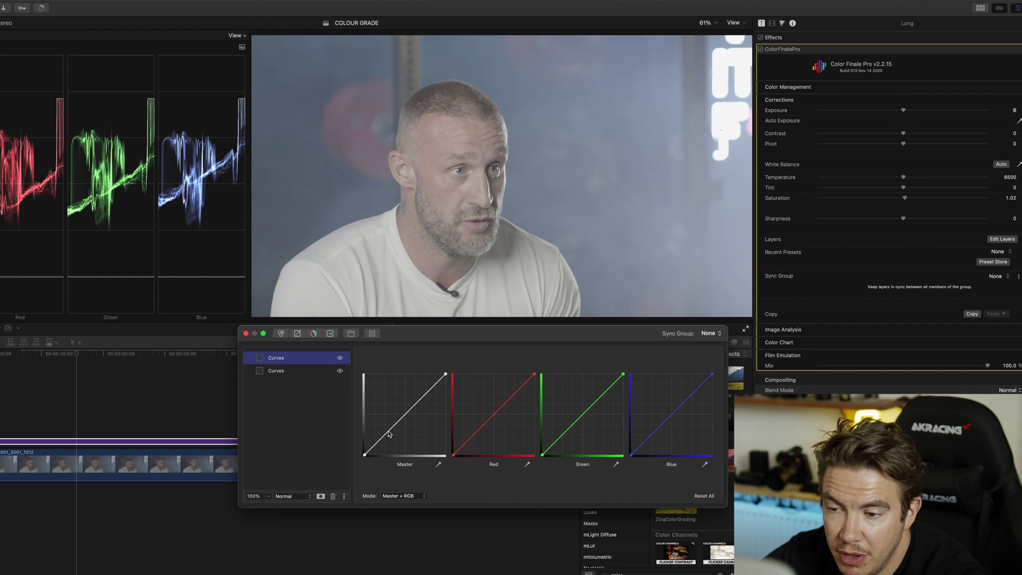
pyautogui.click(308, 371)
pyautogui.click(306, 359)
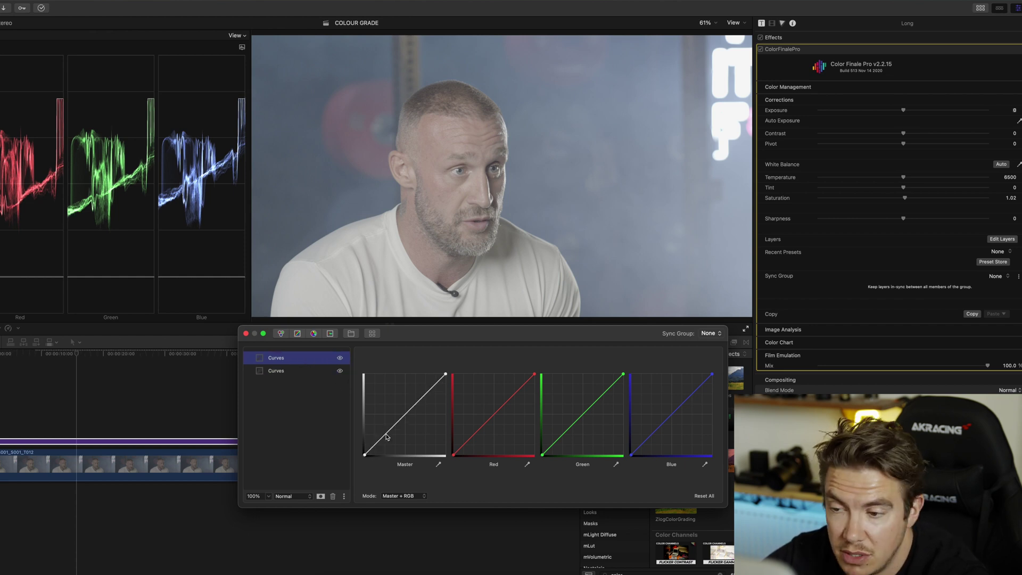
pyautogui.moveTo(387, 436); pyautogui.dragTo(390, 437)
pyautogui.moveTo(428, 401); pyautogui.dragTo(424, 396)
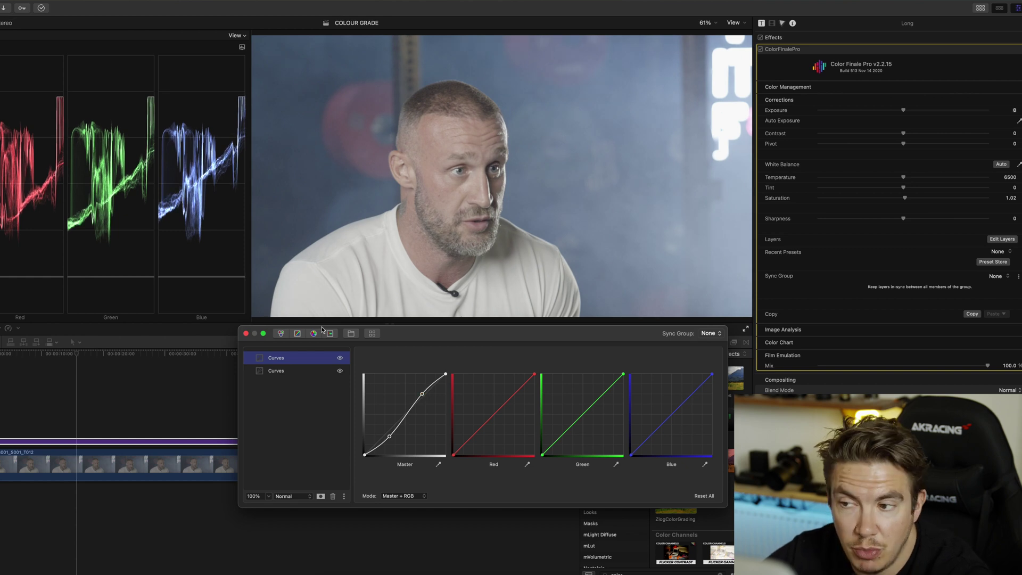
# Compare the grade with each Curves layer hidden and shown, close the layer editor, and compare with the whole effect disabled and enabled.
pyautogui.click(340, 358)
pyautogui.click(341, 358)
pyautogui.click(340, 371)
pyautogui.click(340, 371)
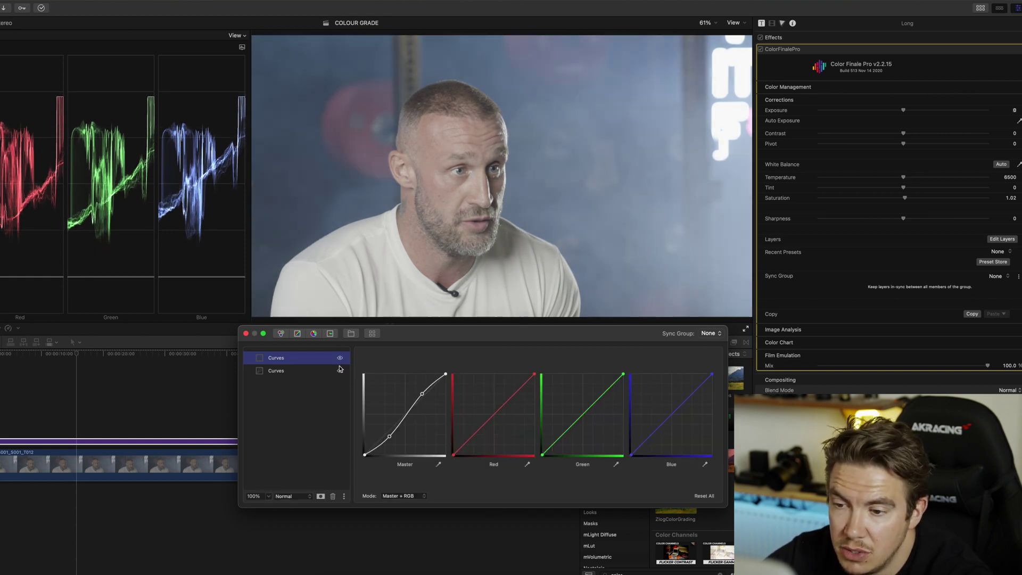
pyautogui.click(246, 333)
pyautogui.click(760, 49)
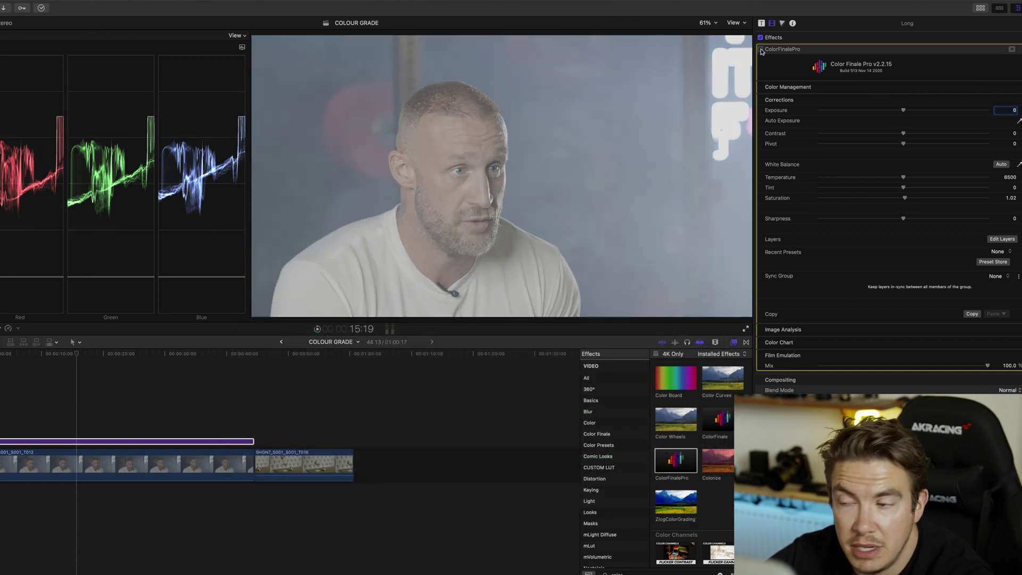
pyautogui.click(760, 49)
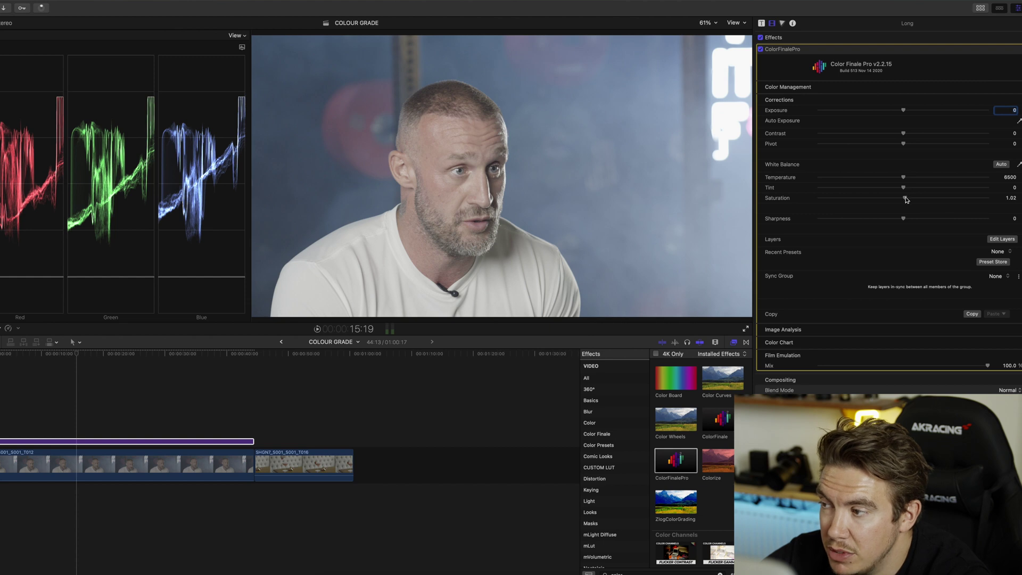
# Set the adjustment layer's ColorFinalePro saturation to 1.18 and contrast to 12.
pyautogui.moveTo(906, 200); pyautogui.dragTo(918, 198)
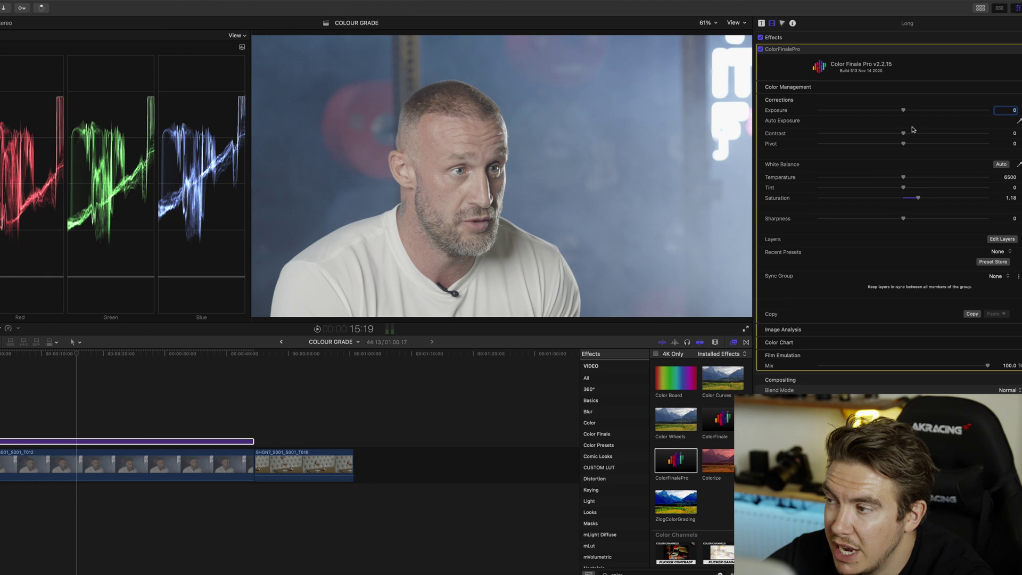
pyautogui.moveTo(903, 135); pyautogui.dragTo(915, 135)
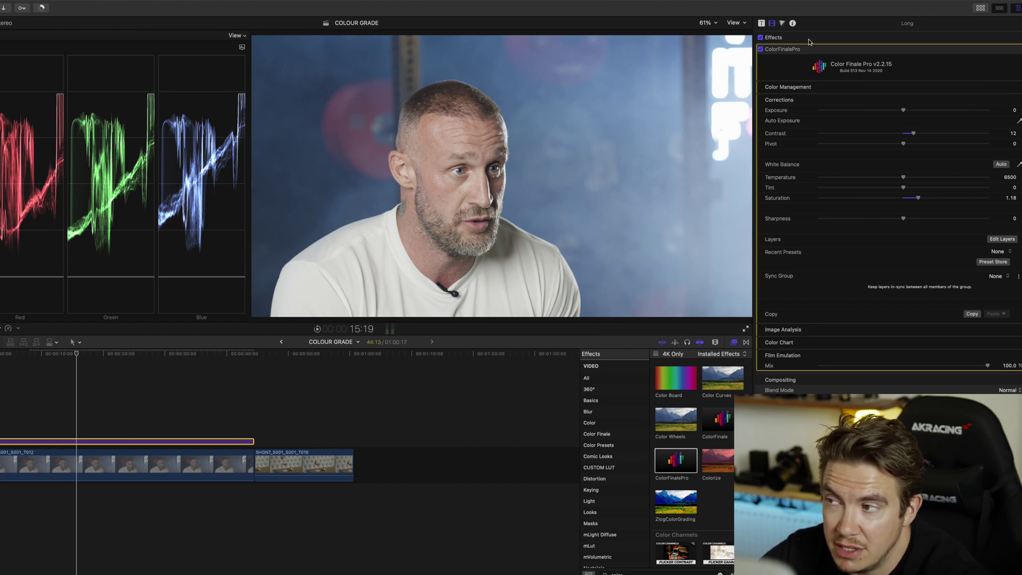
# Add a Color Wheels correction to the adjustment layer, darken the midtones and shadows, and slightly brighten the highlights.
pyautogui.click(782, 24)
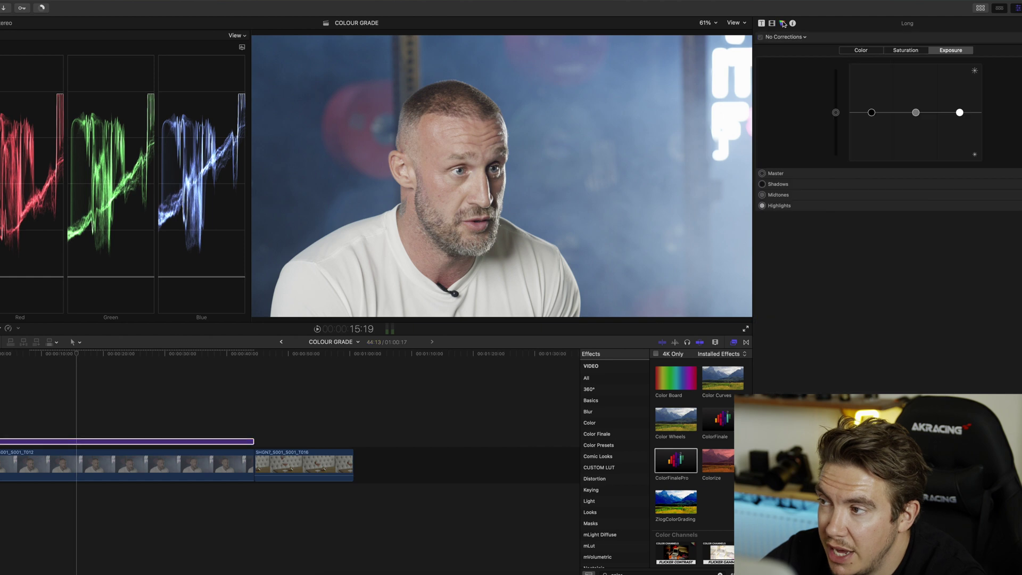
pyautogui.click(808, 38)
pyautogui.click(806, 67)
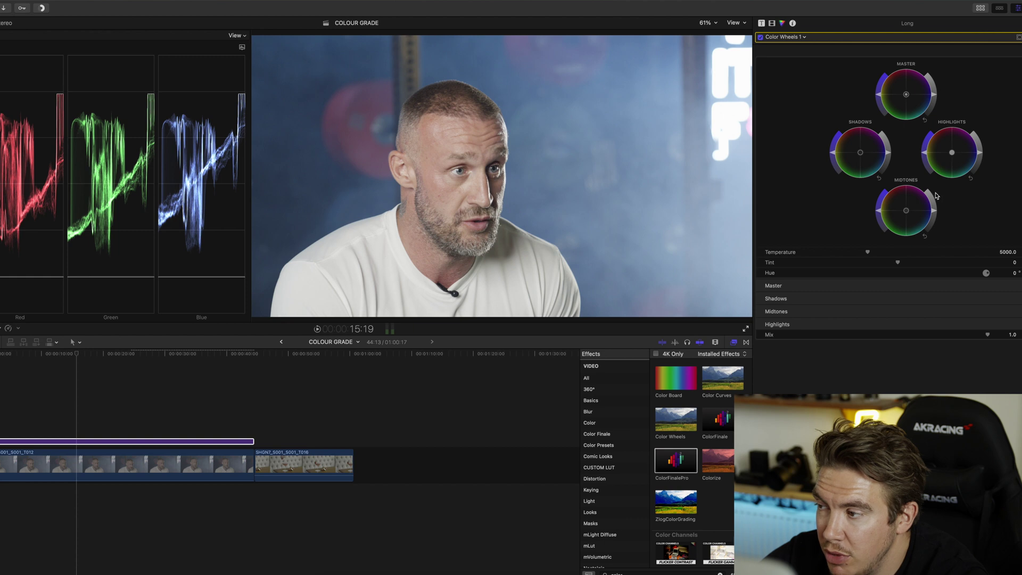
pyautogui.moveTo(934, 212); pyautogui.dragTo(928, 228)
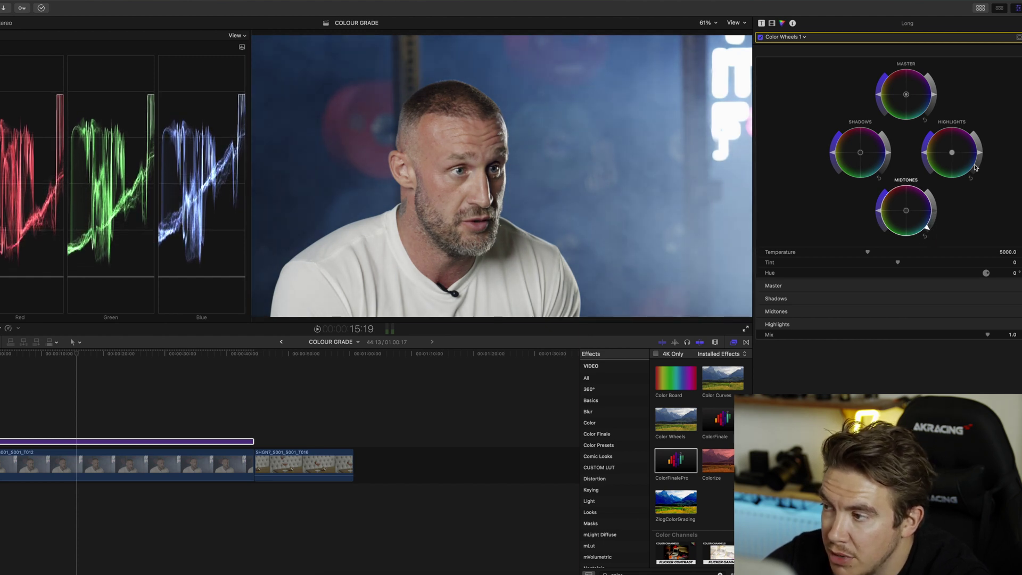
pyautogui.moveTo(886, 155); pyautogui.dragTo(888, 161)
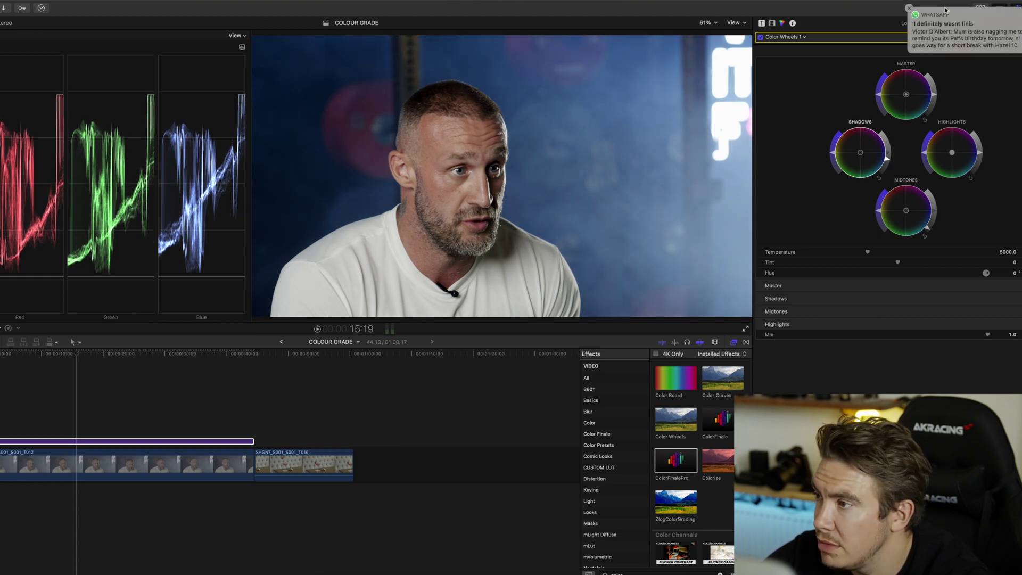
pyautogui.click(909, 9)
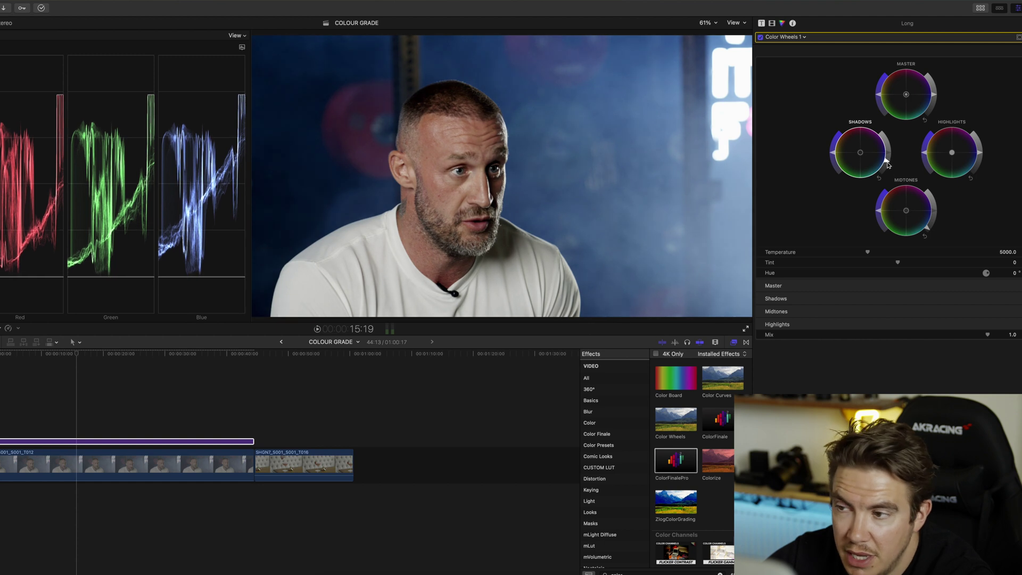
pyautogui.click(981, 152)
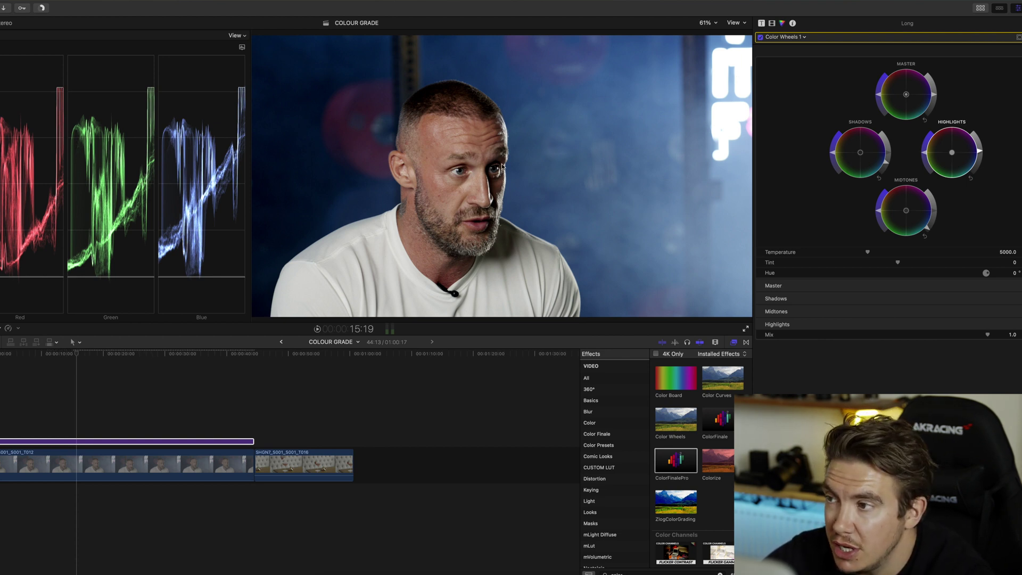
# Inspect the interviewee's face in the viewer at 100% and 200% zoom, then fit the image again.
pyautogui.click(716, 24)
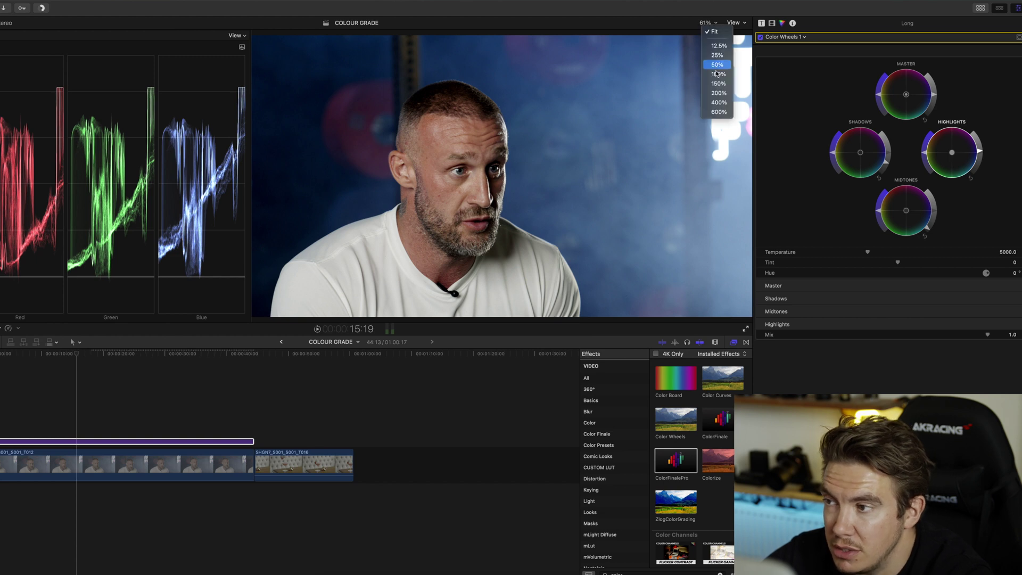
pyautogui.click(716, 74)
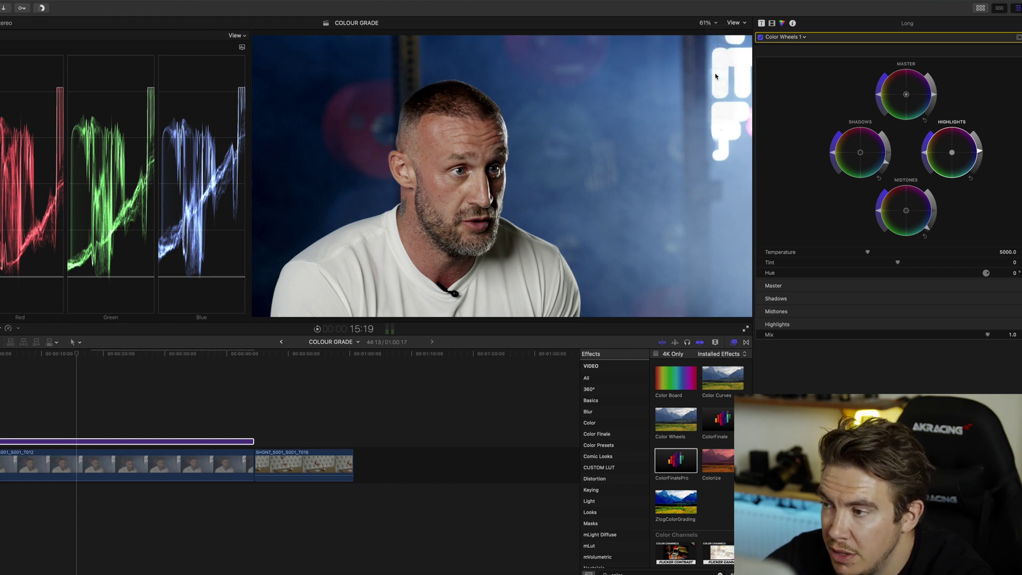
pyautogui.click(715, 24)
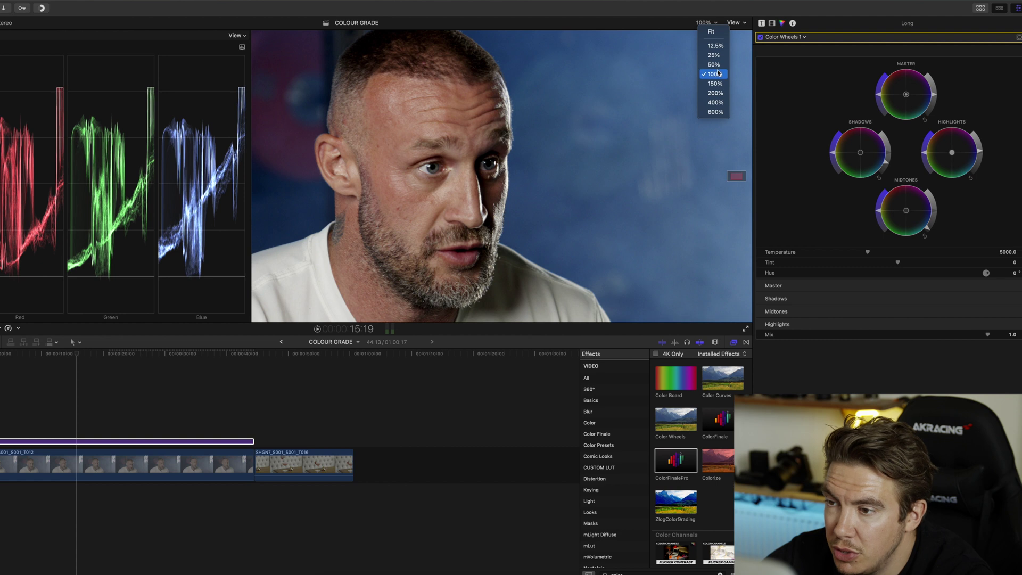
pyautogui.click(713, 89)
pyautogui.moveTo(735, 176); pyautogui.dragTo(735, 175)
pyautogui.click(706, 23)
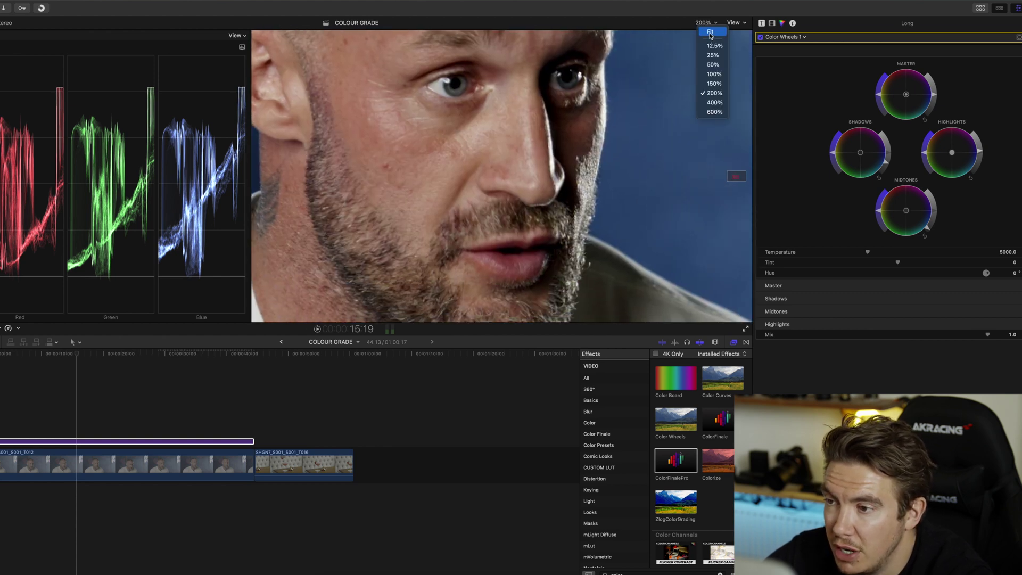
pyautogui.click(711, 33)
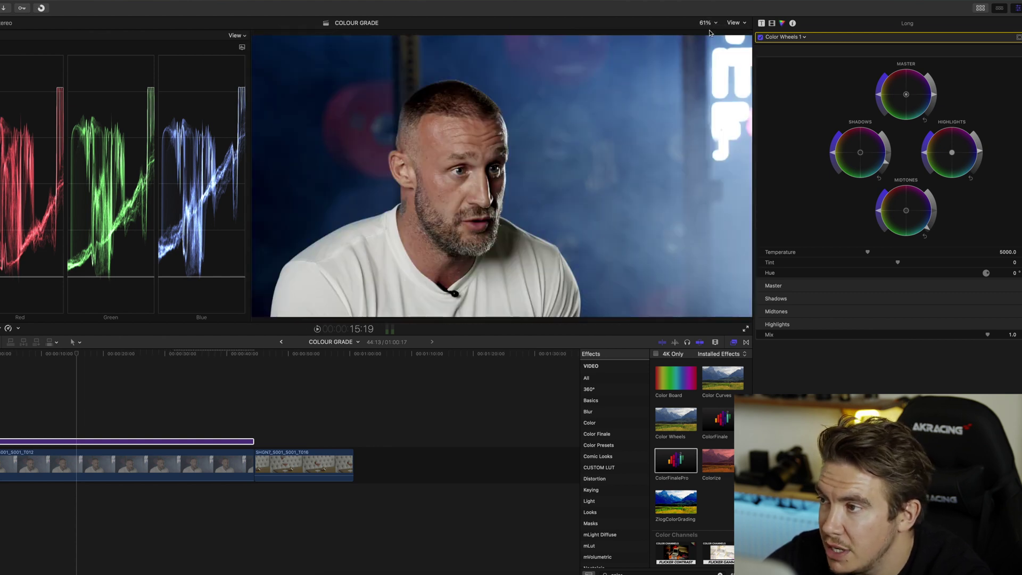
# Set the adjustment layer's ColorFinalePro saturation to 1.21 and sharpness to 16.
pyautogui.click(762, 24)
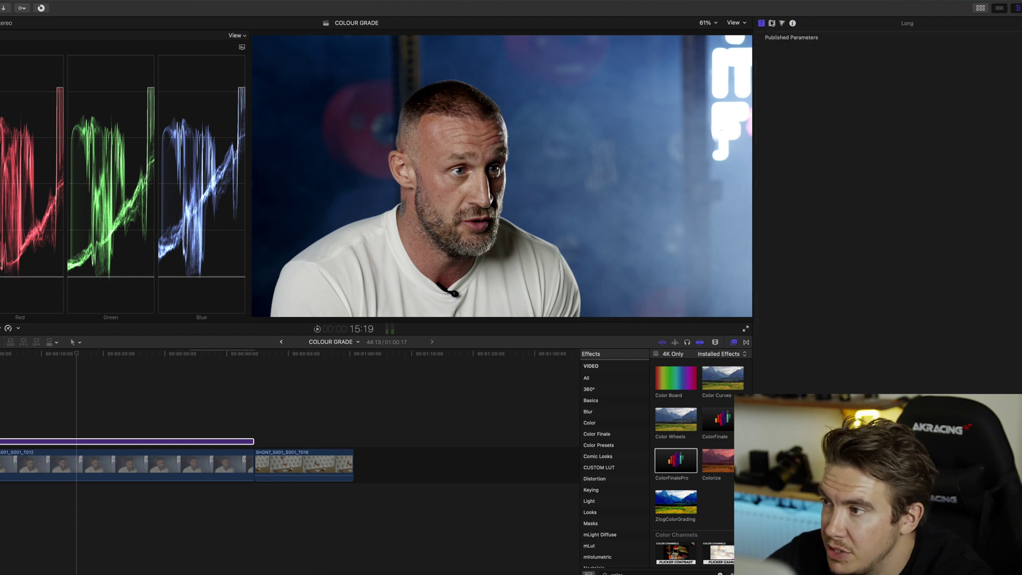
pyautogui.hotkey('ctrl', 'Tab')
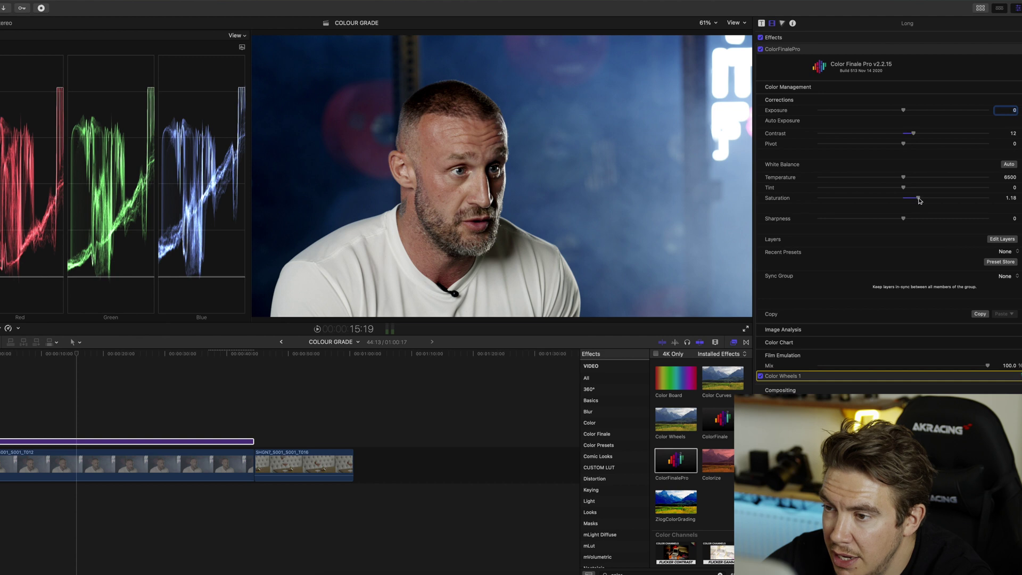
pyautogui.moveTo(920, 200); pyautogui.dragTo(917, 220)
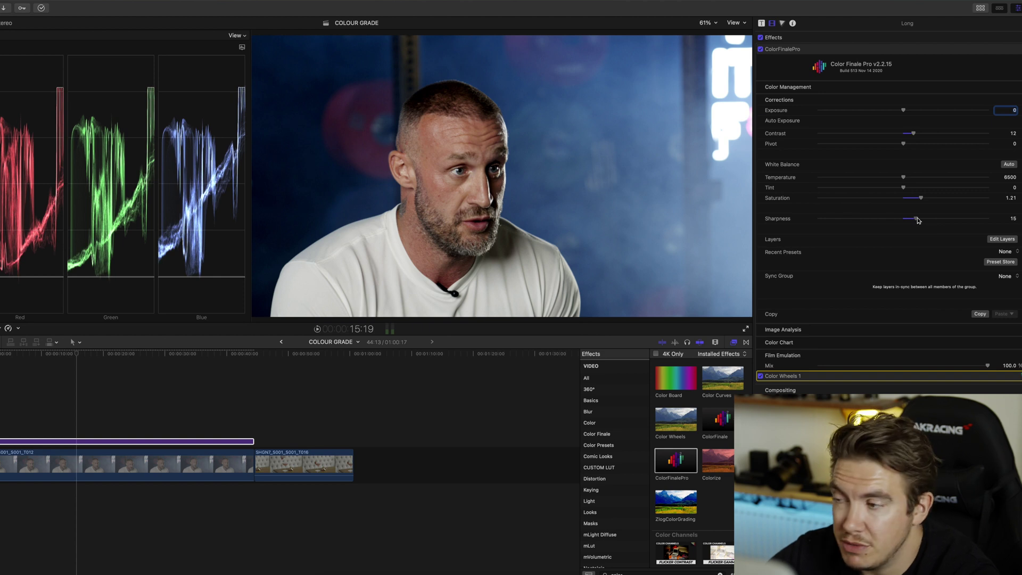
pyautogui.moveTo(917, 220); pyautogui.dragTo(919, 220)
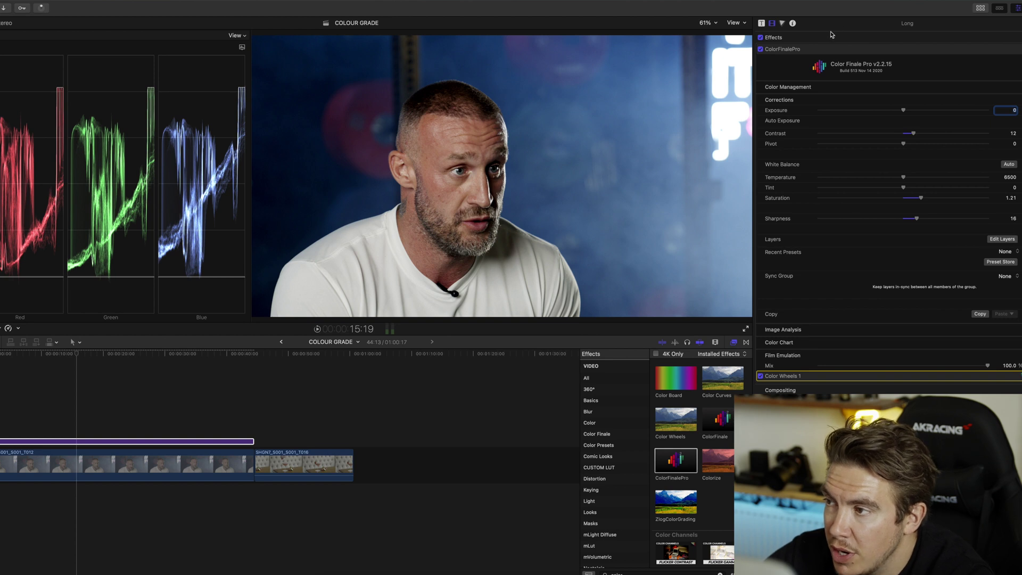
# Fine-tune the Color Wheels shadow brightness and set the ColorFinalePro contrast to 18.
pyautogui.click(783, 23)
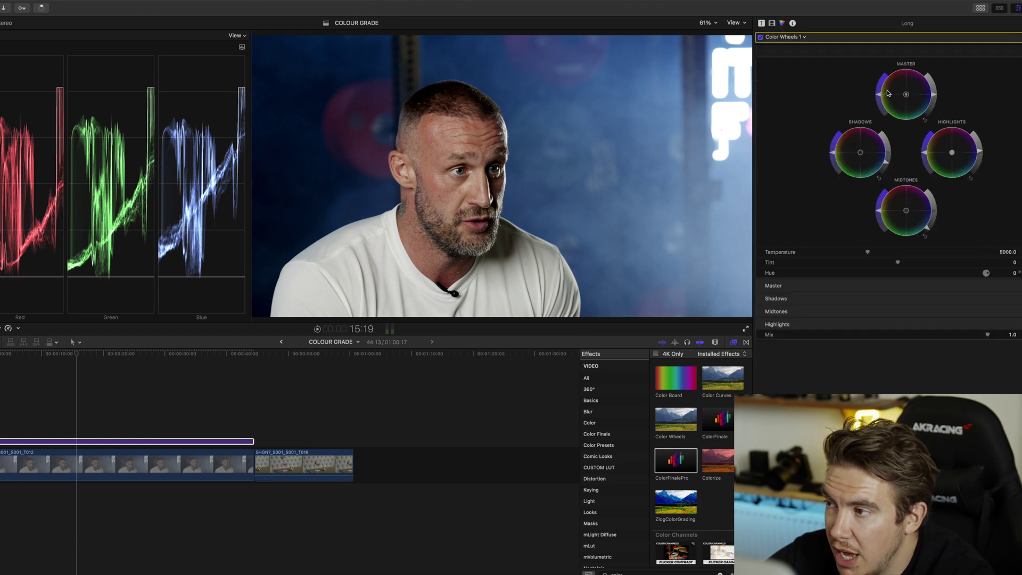
pyautogui.click(885, 169)
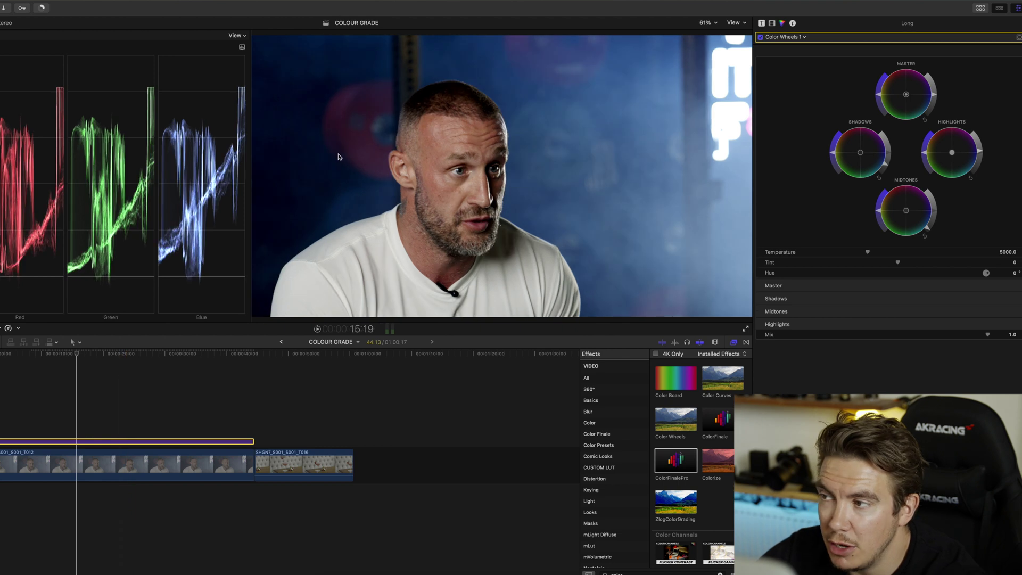
pyautogui.click(771, 24)
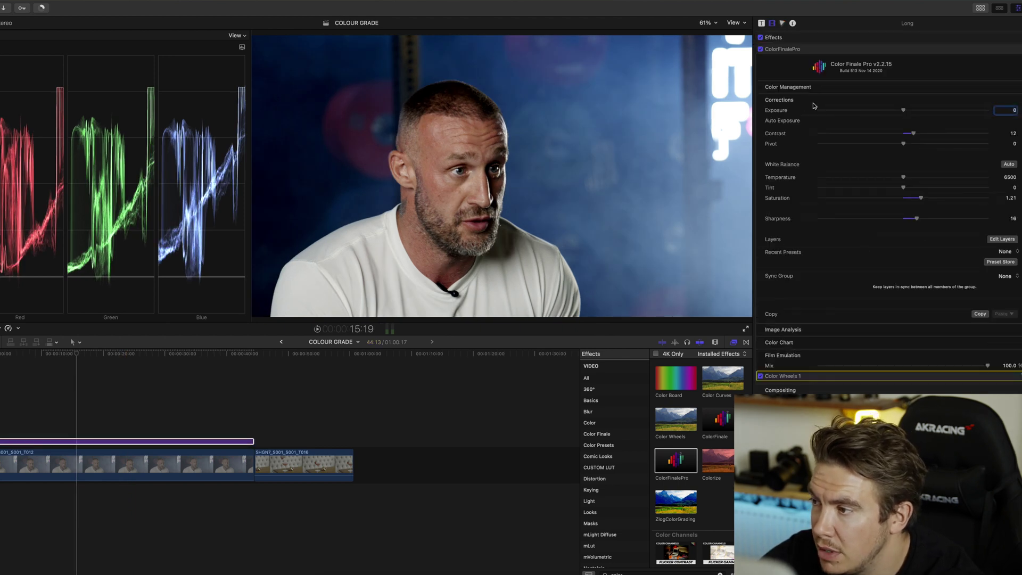
pyautogui.moveTo(915, 133); pyautogui.dragTo(919, 134)
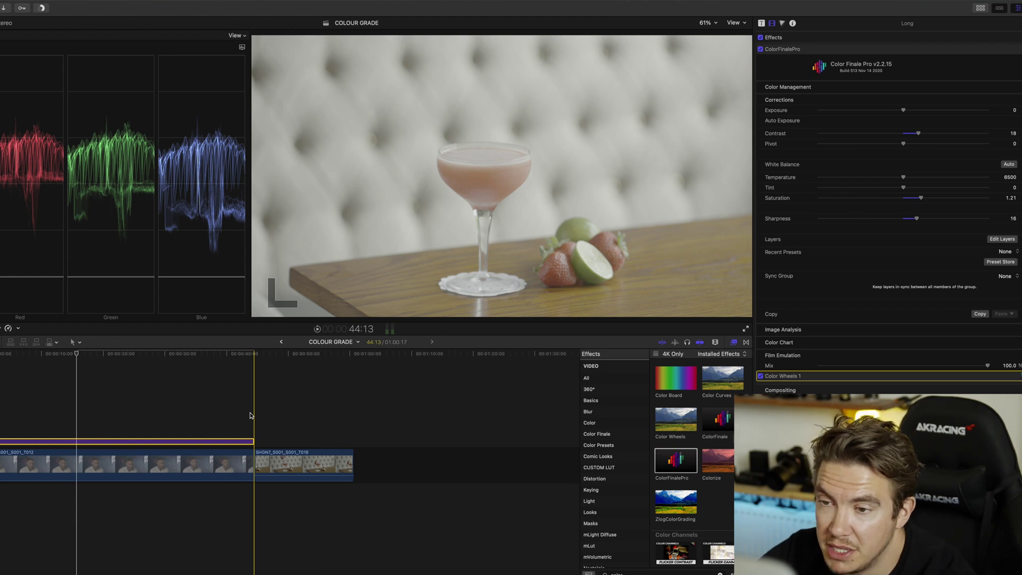
# Select the cocktail clip, check its RAW to Log Conversion and Camera LUT settings, and park the playhead on the hand placing the strawberry.
pyautogui.click(274, 413)
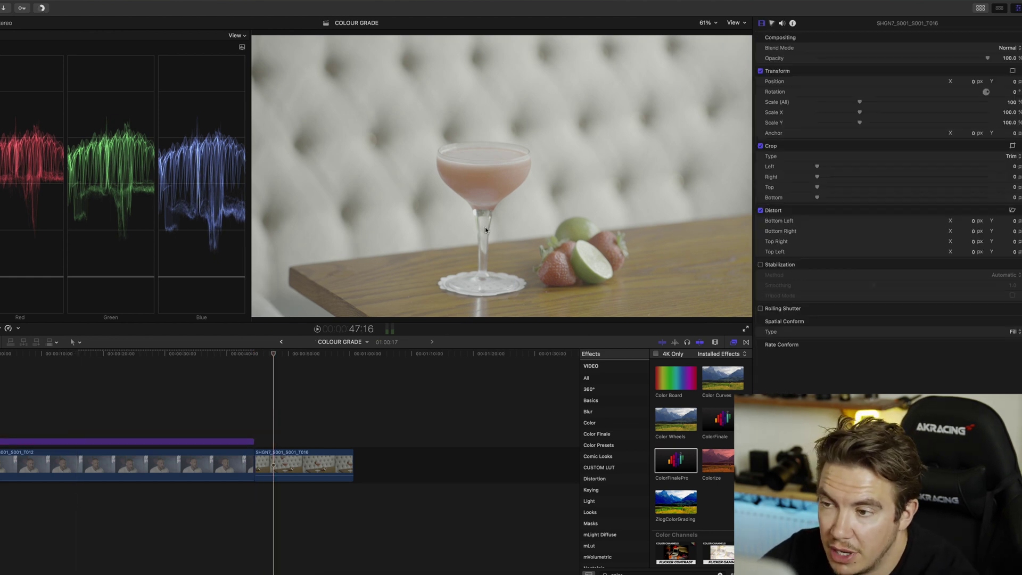
pyautogui.click(319, 466)
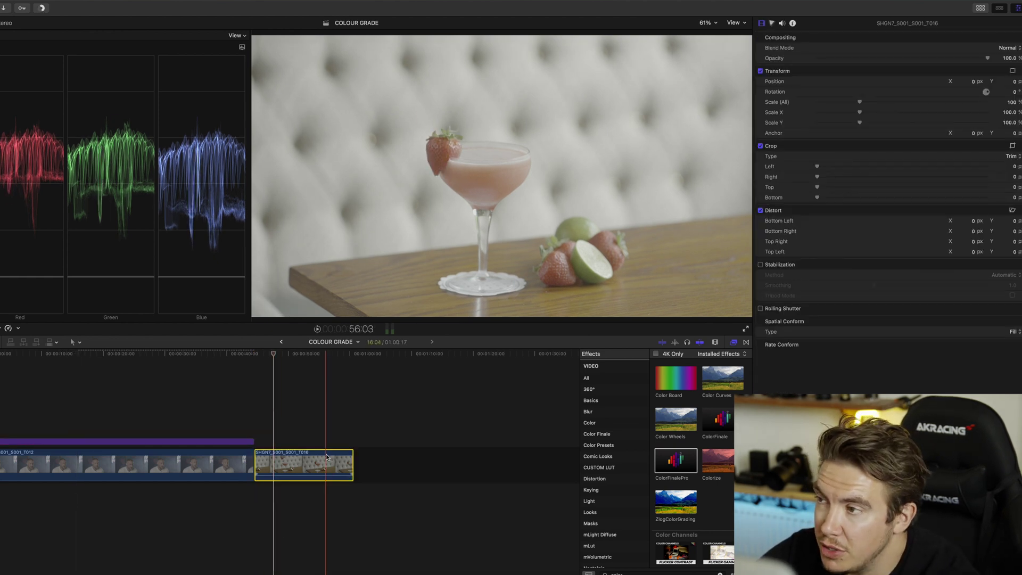
pyautogui.click(793, 23)
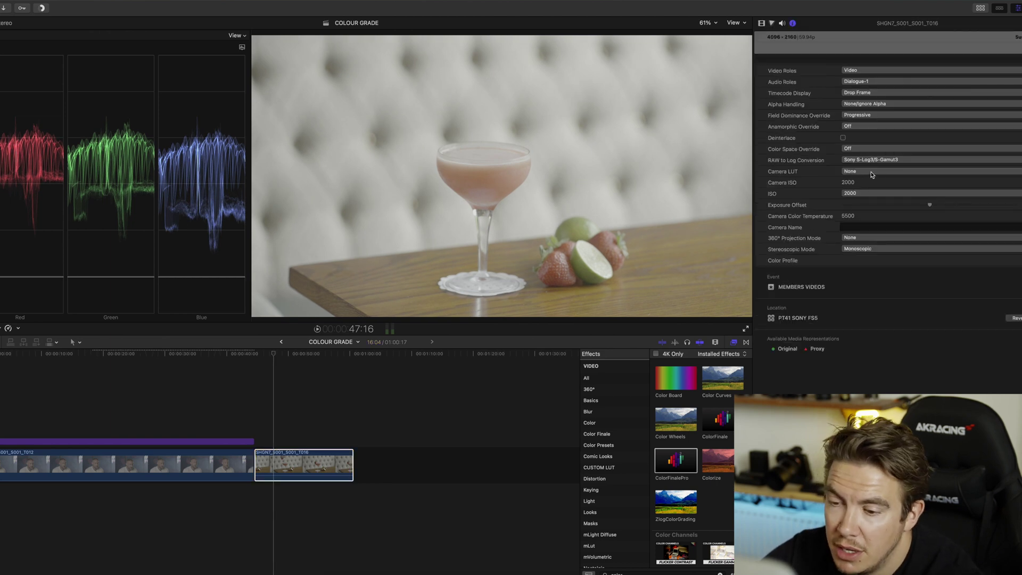
pyautogui.click(298, 444)
pyautogui.click(298, 464)
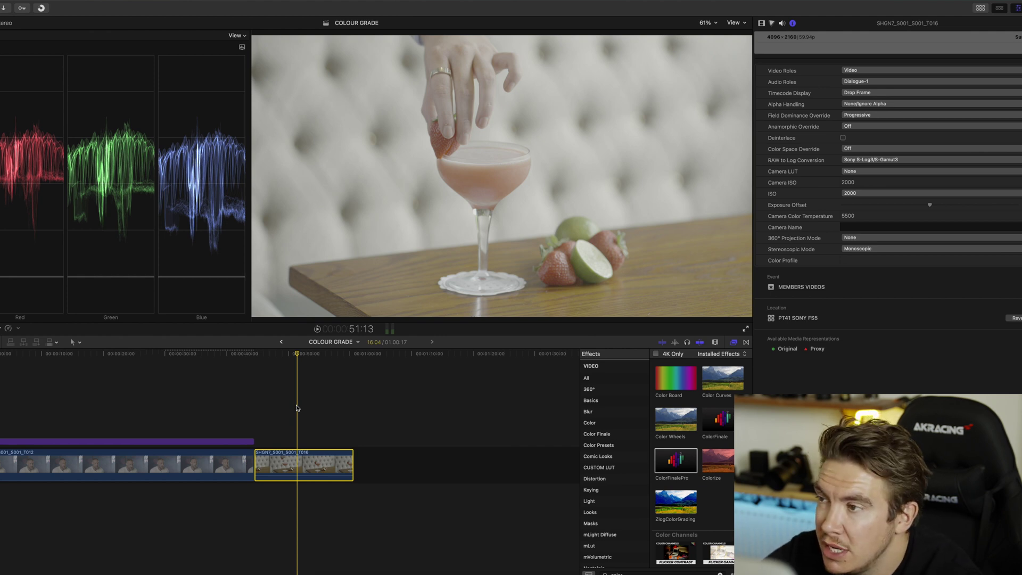
# Place a new adjustment layer above the cocktail clip, matching its length, and hide the media browser.
pyautogui.click(980, 8)
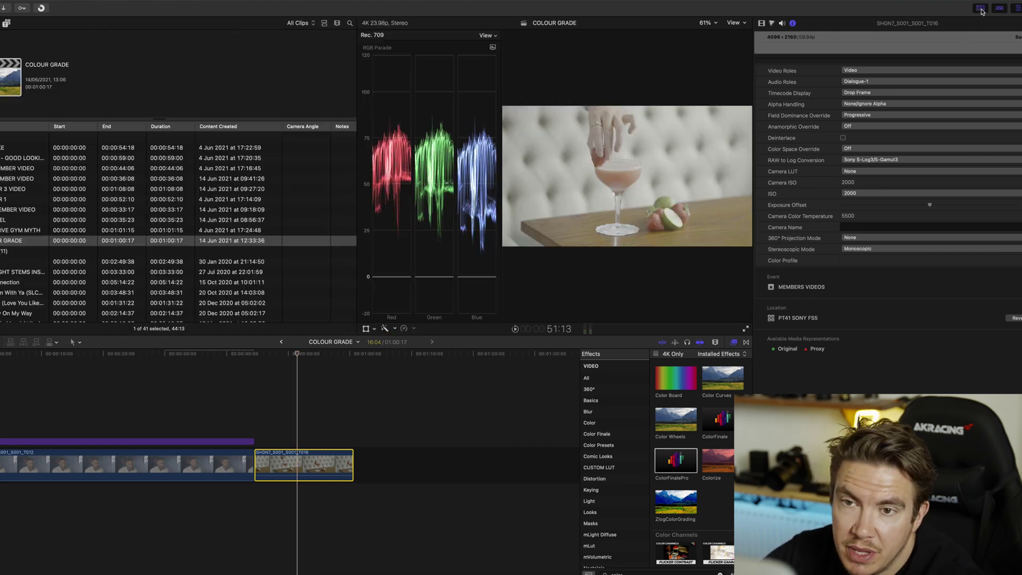
pyautogui.click(7, 24)
pyautogui.moveTo(79, 62); pyautogui.dragTo(257, 438)
pyautogui.moveTo(326, 438); pyautogui.dragTo(353, 442)
pyautogui.press('super+1')
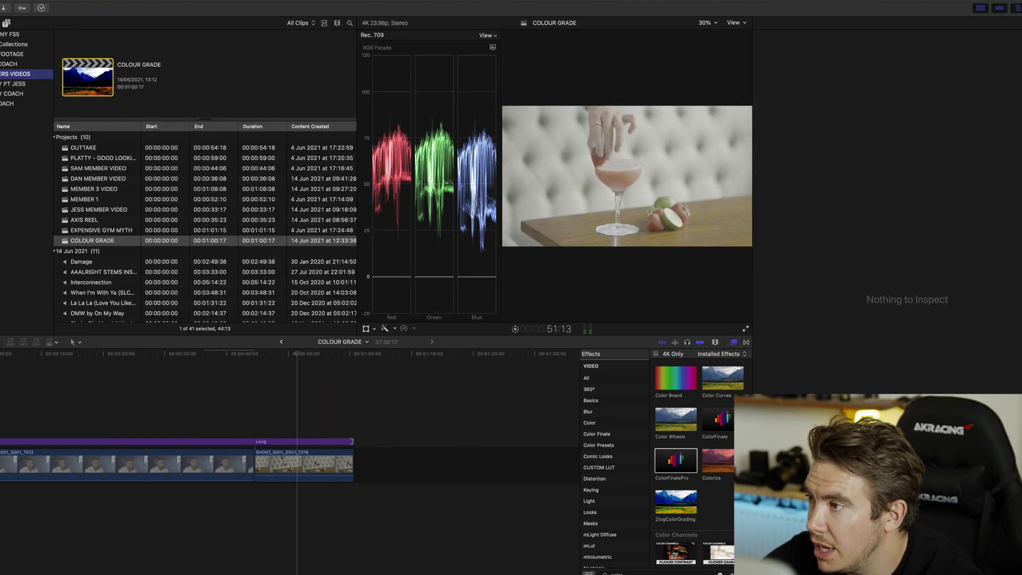
pyautogui.click(984, 9)
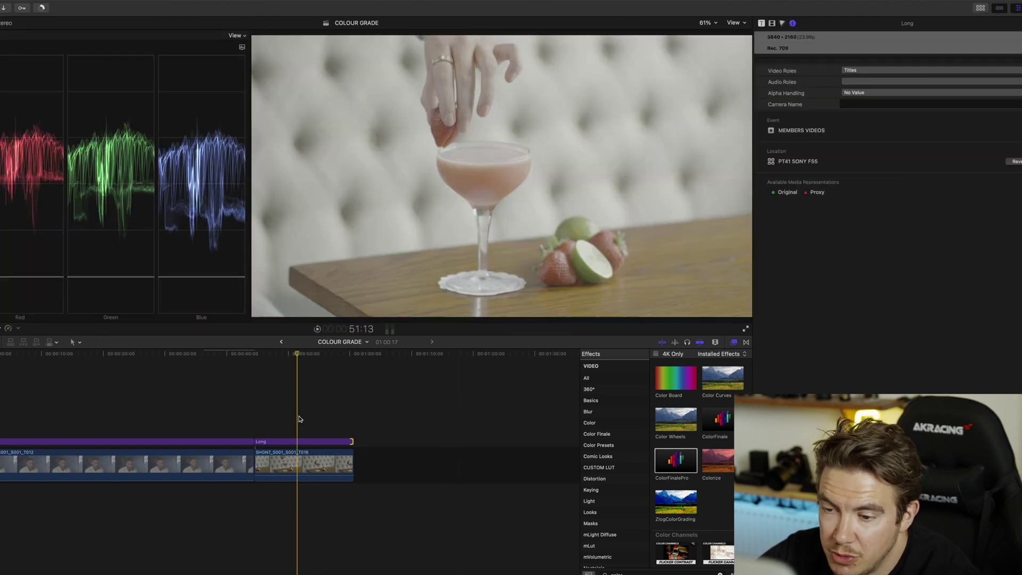
# Apply the ColorFinalePro effect to the cocktail clip's adjustment layer and set its saturation to 0.
pyautogui.click(299, 441)
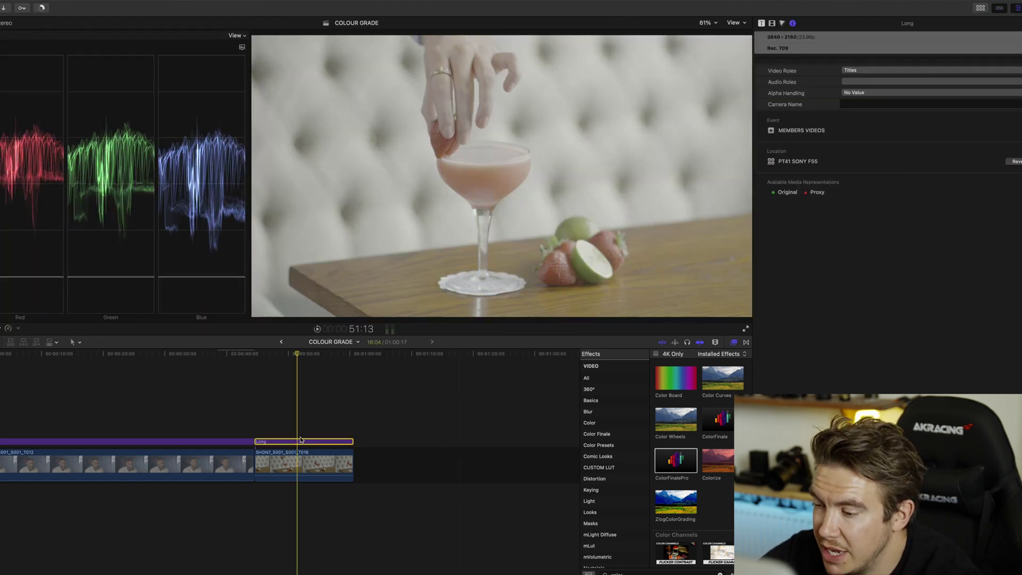
pyautogui.moveTo(675, 461); pyautogui.dragTo(320, 443)
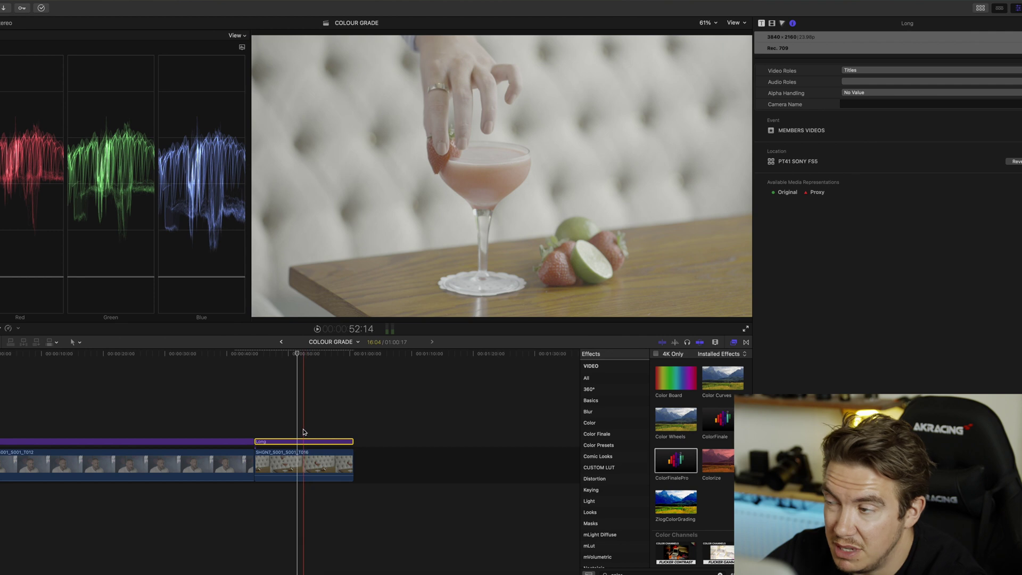
pyautogui.click(300, 429)
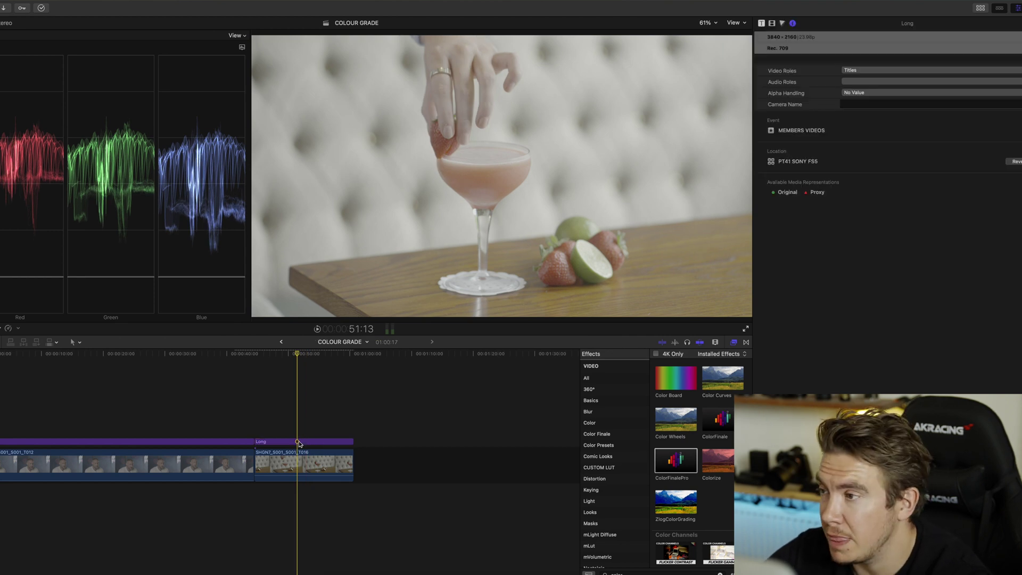
pyautogui.click(299, 442)
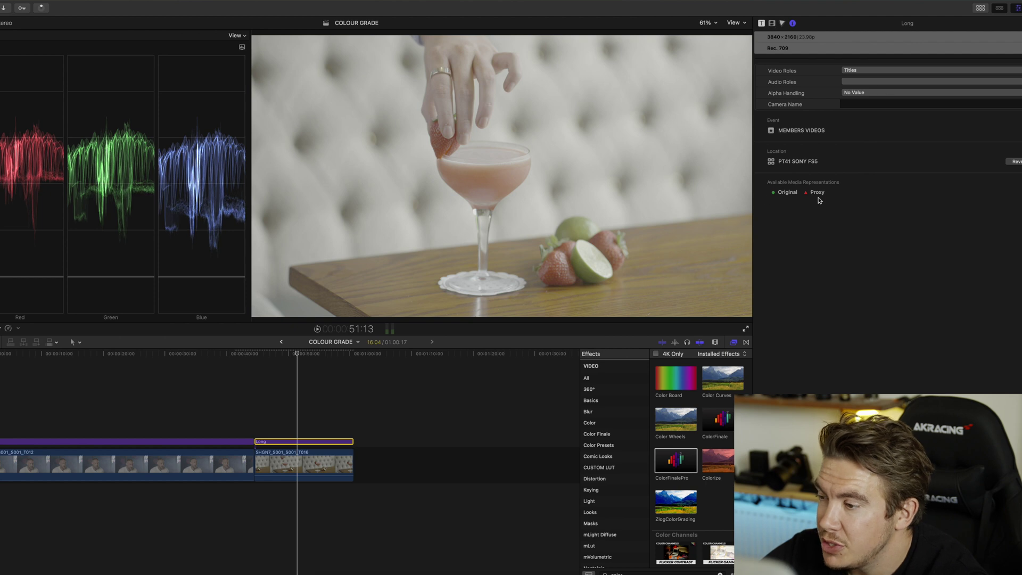
pyautogui.click(771, 24)
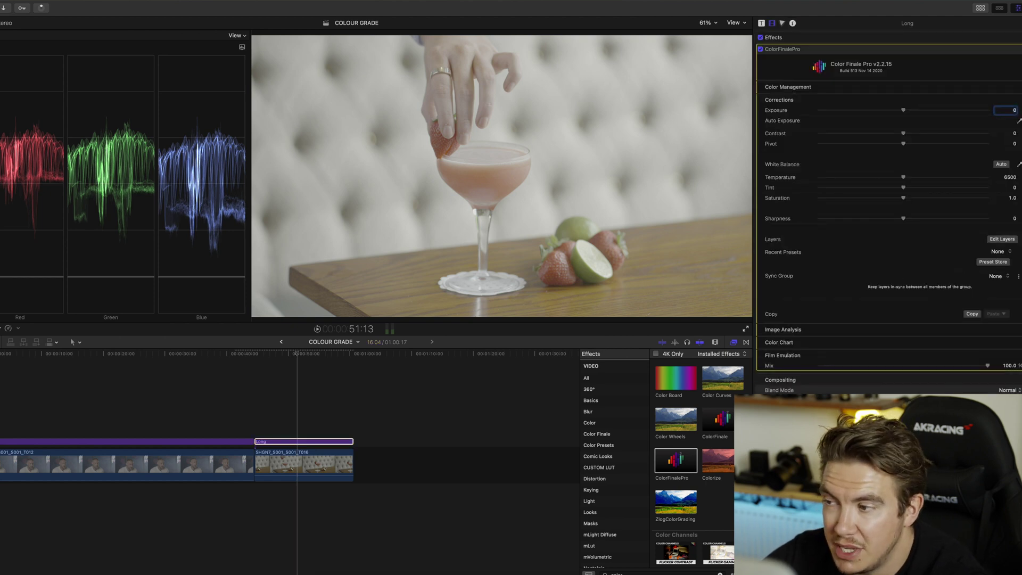
pyautogui.moveTo(905, 200); pyautogui.dragTo(814, 203)
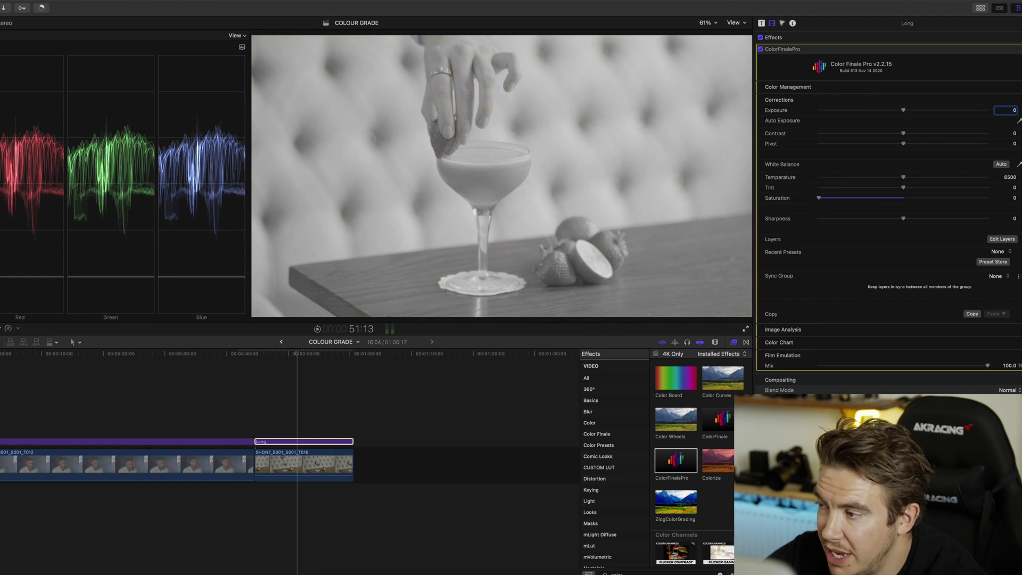
# Add a Curves layer in ColorFinalePro and move the Master curve's black and white points inward.
pyautogui.click(1003, 240)
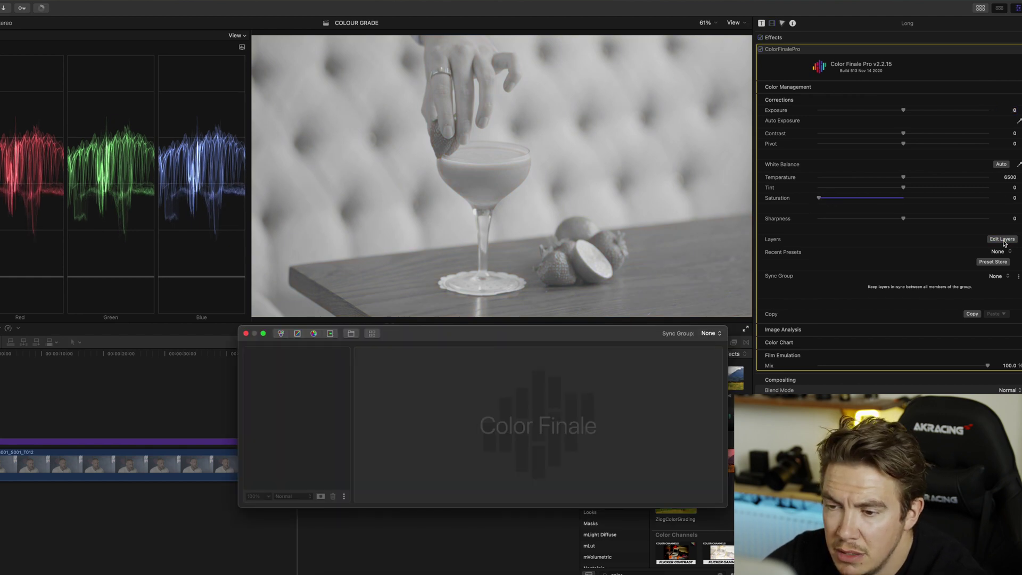
pyautogui.click(187, 401)
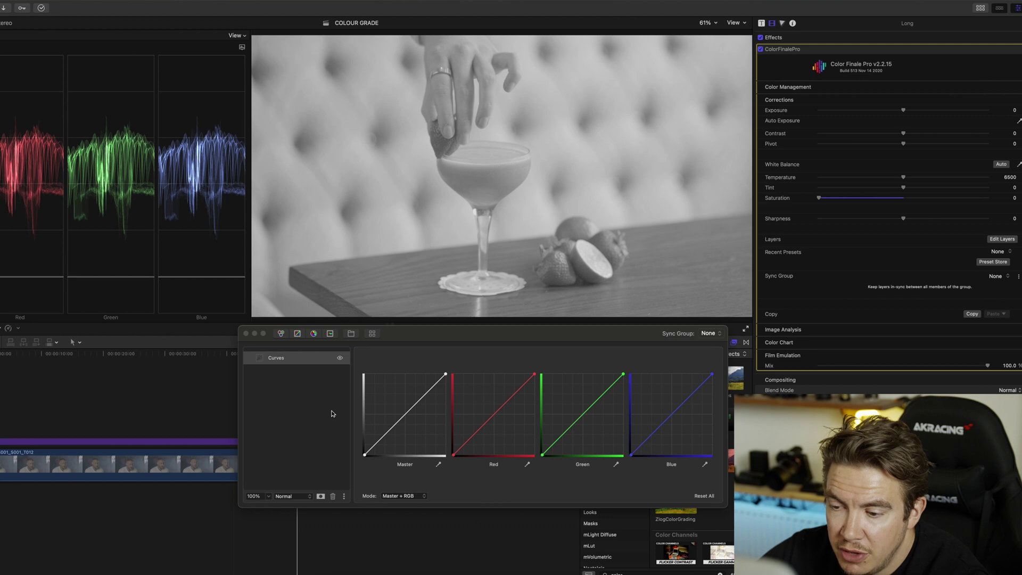
pyautogui.moveTo(366, 457); pyautogui.dragTo(374, 456)
pyautogui.moveTo(446, 375); pyautogui.dragTo(437, 373)
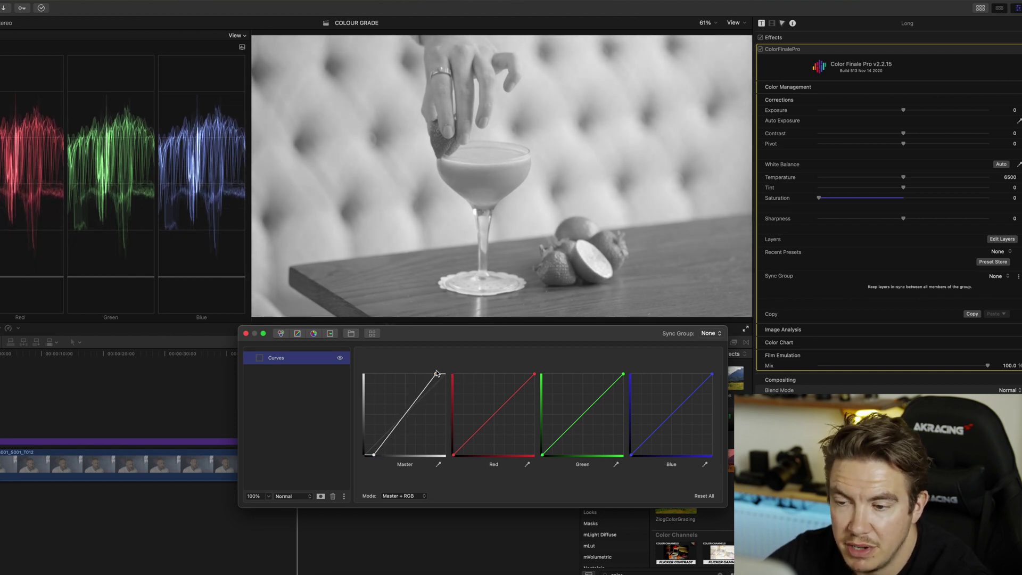
# Close the curve layers window and set the adjustment layer's ColorFinalePro contrast to 21 and saturation to 1.27.
pyautogui.click(246, 334)
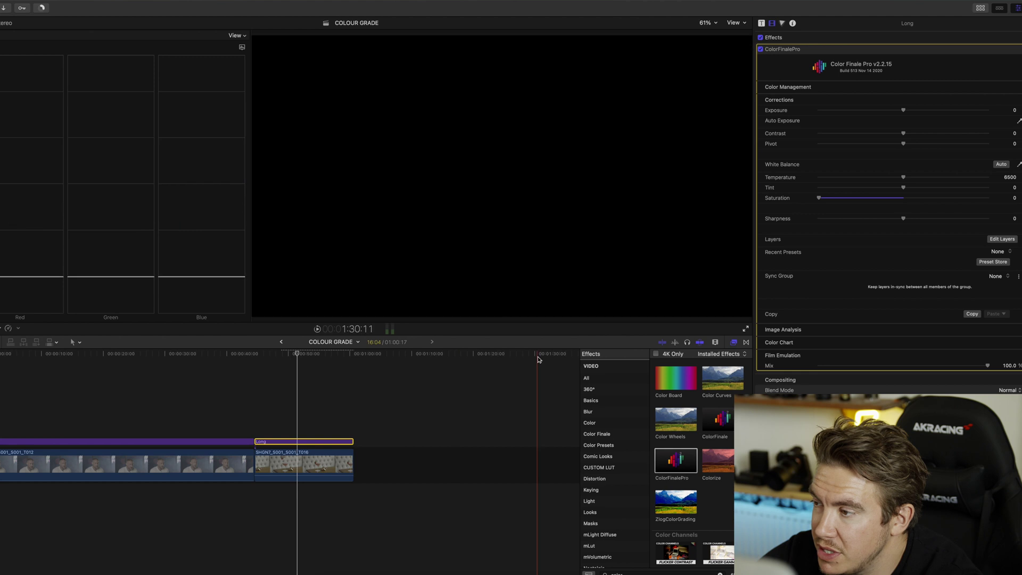
pyautogui.moveTo(907, 200); pyautogui.dragTo(905, 199)
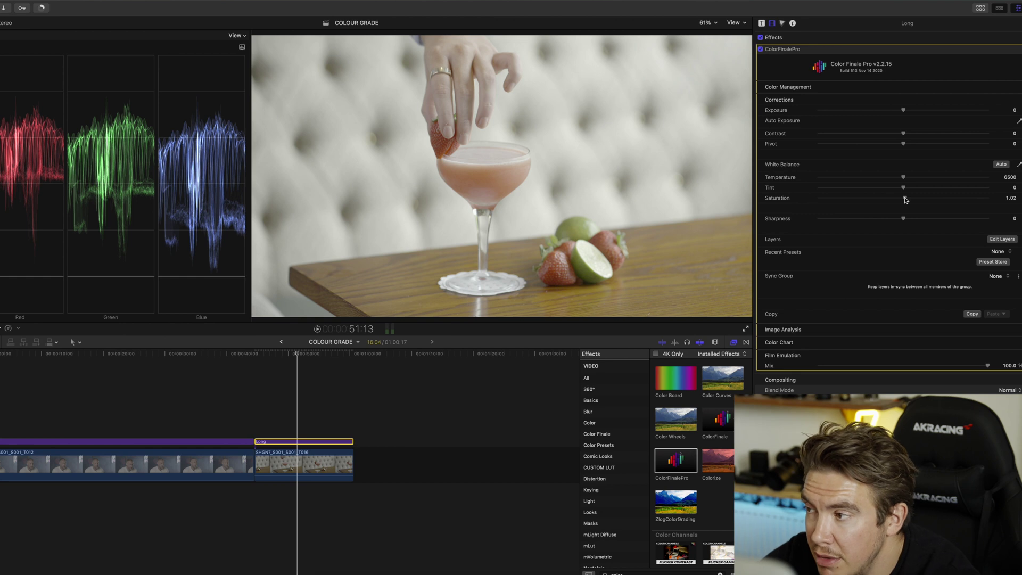
pyautogui.moveTo(904, 134); pyautogui.dragTo(924, 131)
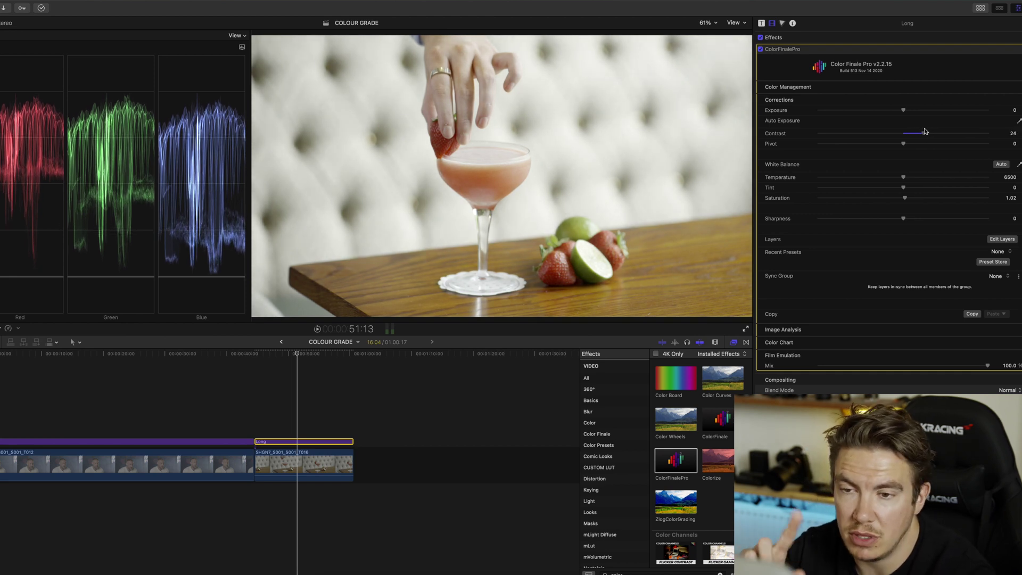
pyautogui.moveTo(924, 131)
pyautogui.mouseDown()
pyautogui.moveTo(964, 136)
pyautogui.moveTo(923, 136)
pyautogui.mouseUp()
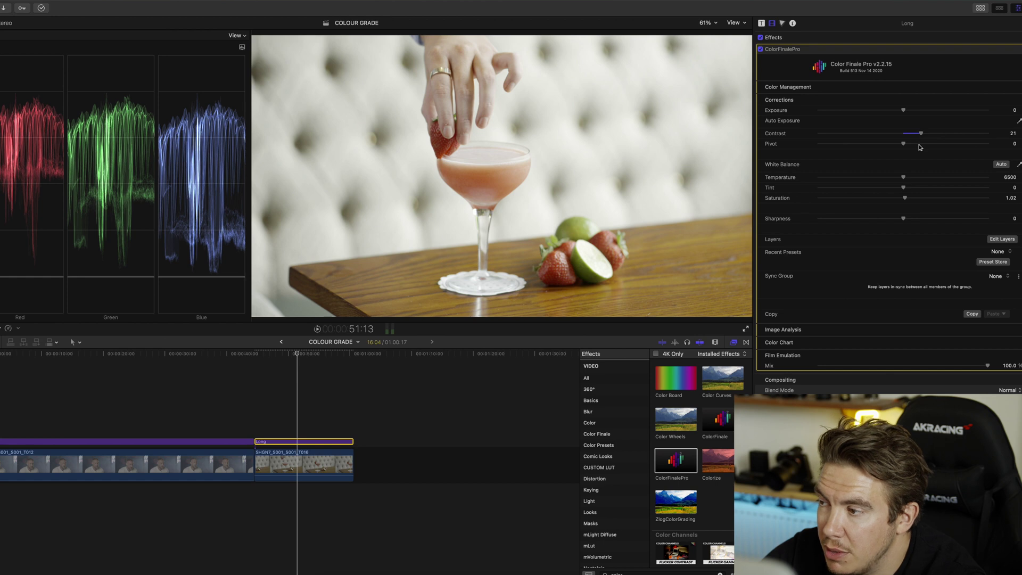
pyautogui.moveTo(905, 199); pyautogui.dragTo(927, 198)
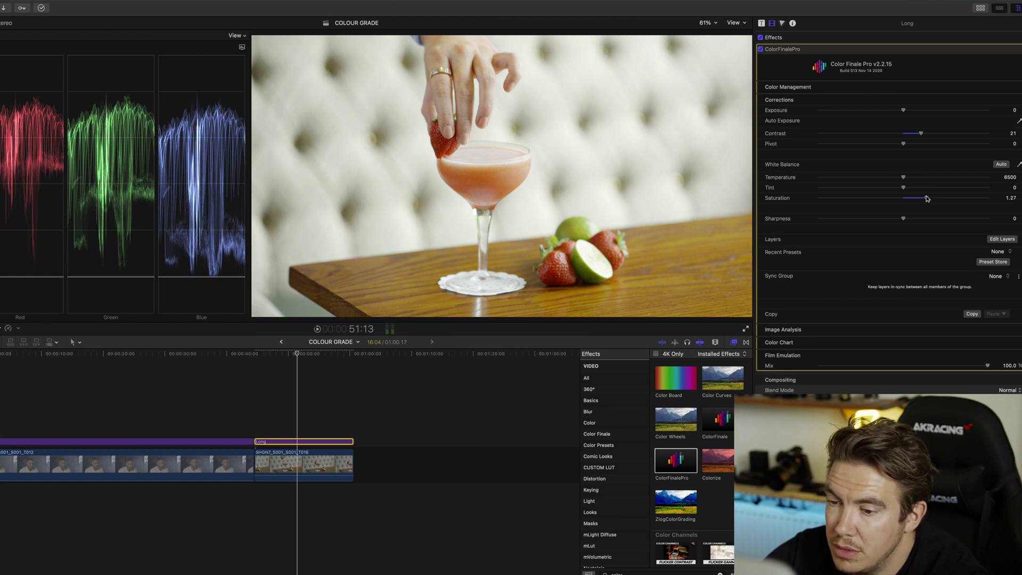
# Switch the adjustment layer's effects off and on twice to compare the graded cocktail shot with the original.
pyautogui.click(762, 40)
pyautogui.click(763, 40)
pyautogui.click(762, 41)
pyautogui.click(762, 41)
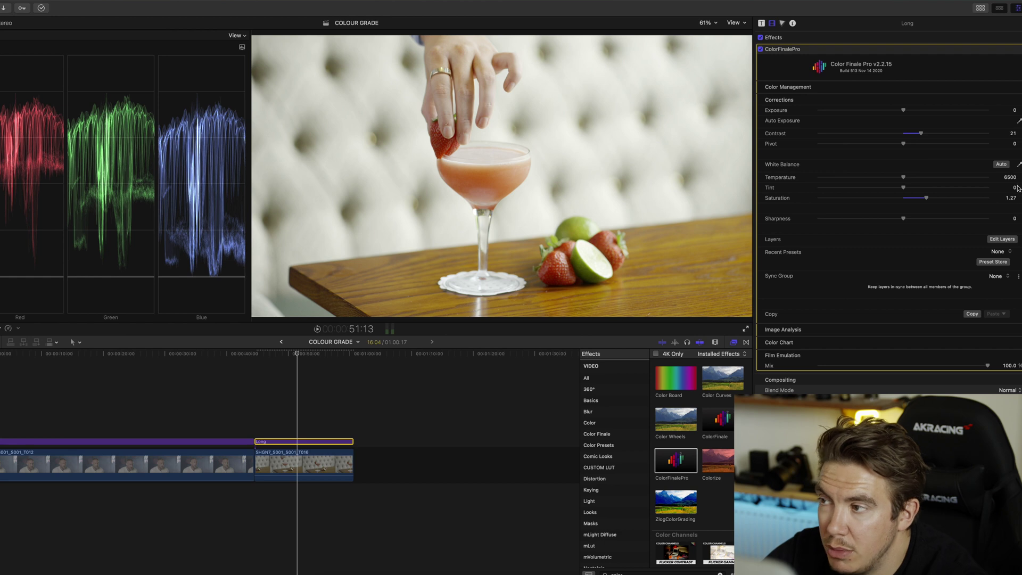
# Add a Color Wheels correction to the adjustment layer, darken the midtones, slightly raise the highlights and slightly lower the shadows.
pyautogui.click(783, 23)
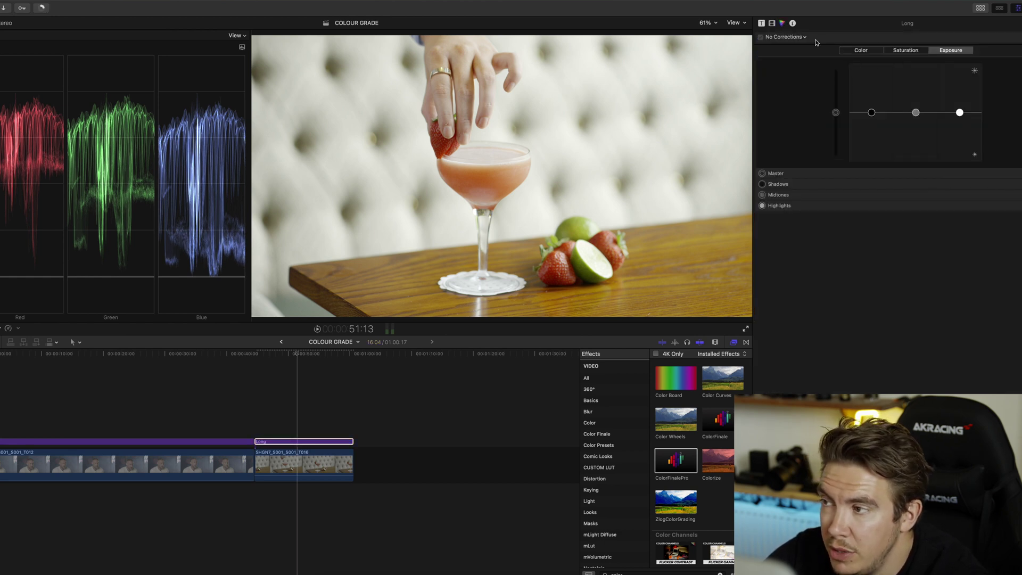
pyautogui.click(804, 38)
pyautogui.click(793, 67)
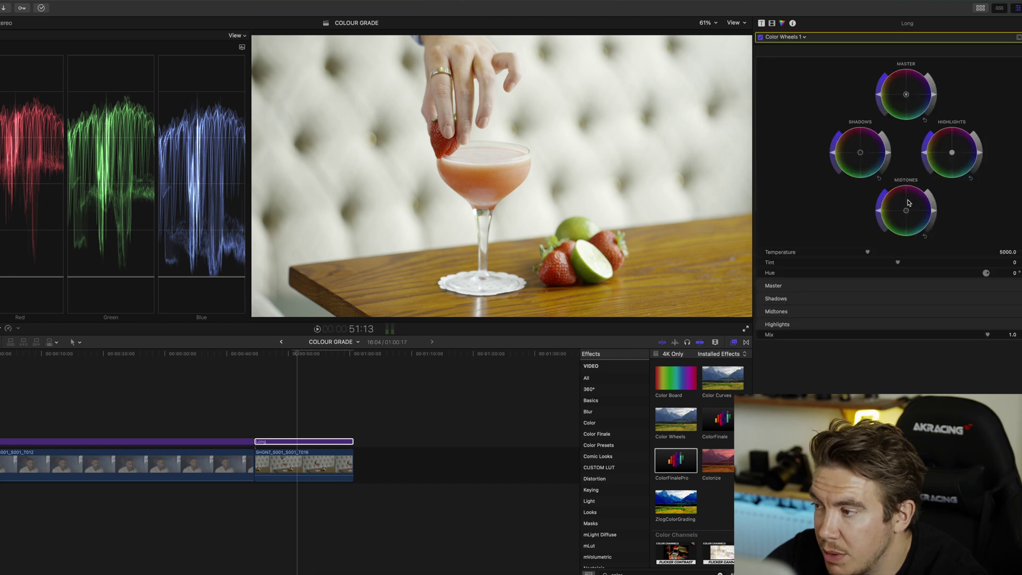
pyautogui.moveTo(933, 211); pyautogui.dragTo(934, 228)
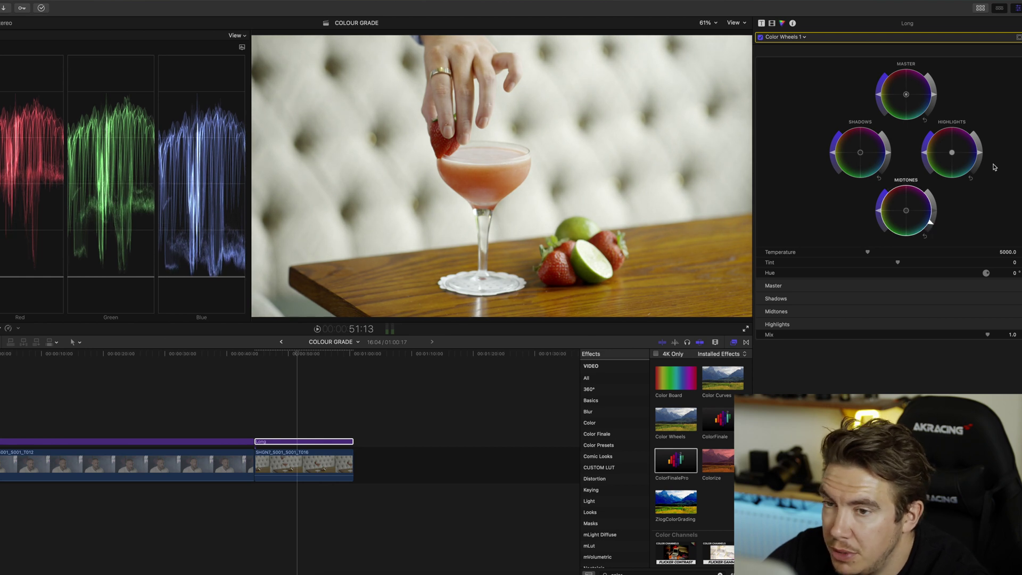
pyautogui.moveTo(981, 154); pyautogui.dragTo(980, 150)
pyautogui.moveTo(887, 154); pyautogui.dragTo(888, 155)
# Switch the Color Wheels 1 correction off and on three times to compare the cocktail shot with and without it.
pyautogui.click(760, 37)
pyautogui.click(761, 38)
pyautogui.click(761, 37)
pyautogui.click(761, 37)
pyautogui.click(760, 37)
pyautogui.click(761, 37)
# Set the ColorFinalePro sharpness to 27 and compare the image with all effects off and on.
pyautogui.click(772, 23)
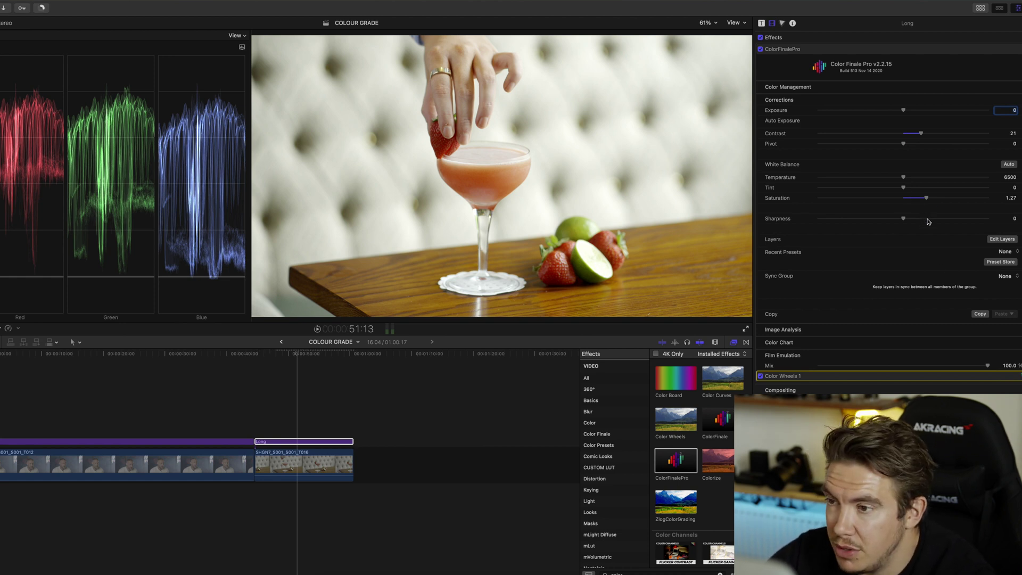
pyautogui.moveTo(928, 221)
pyautogui.mouseDown()
pyautogui.moveTo(918, 219)
pyautogui.moveTo(948, 219)
pyautogui.moveTo(929, 218)
pyautogui.mouseUp()
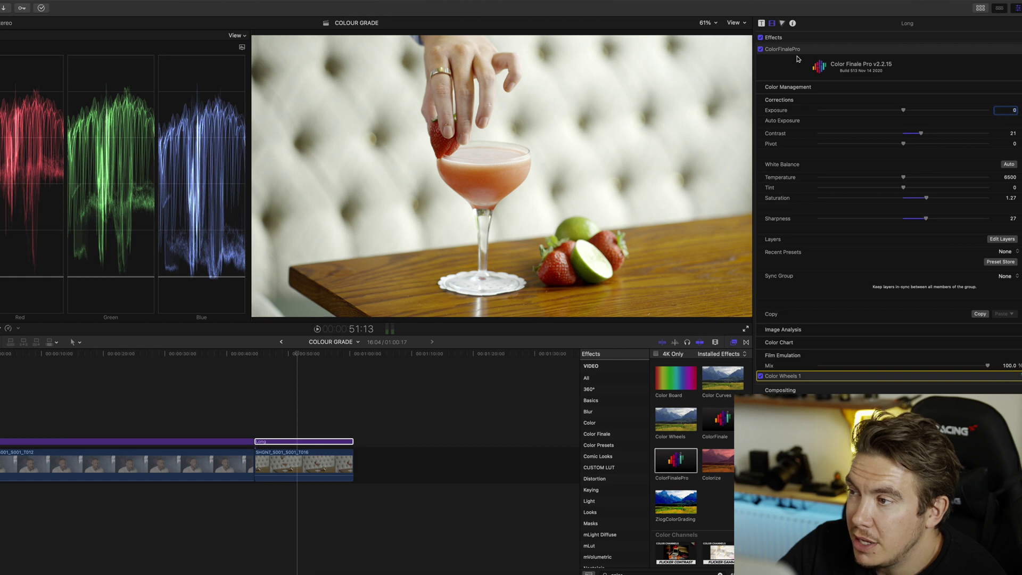
pyautogui.click(761, 38)
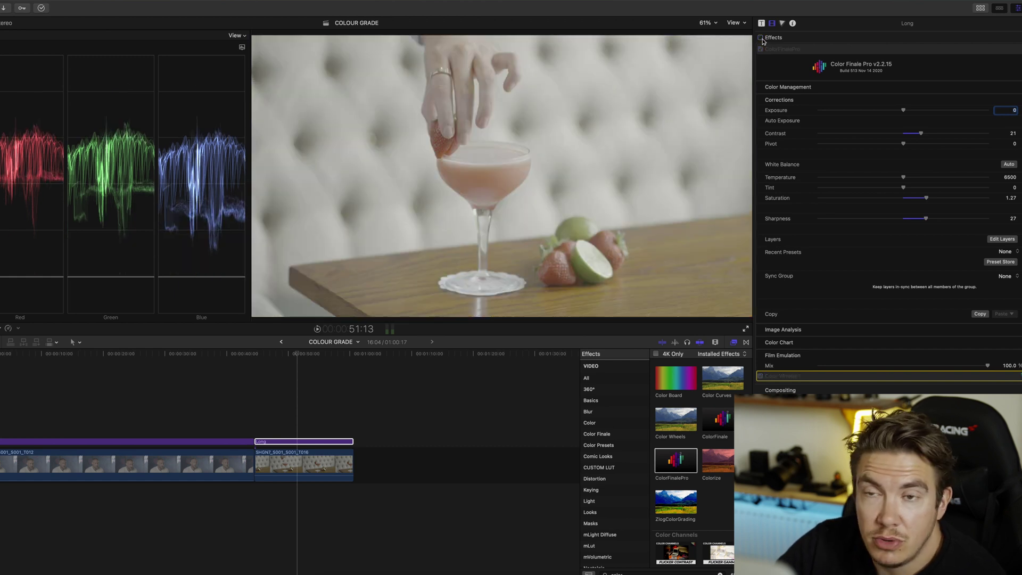
pyautogui.click(761, 38)
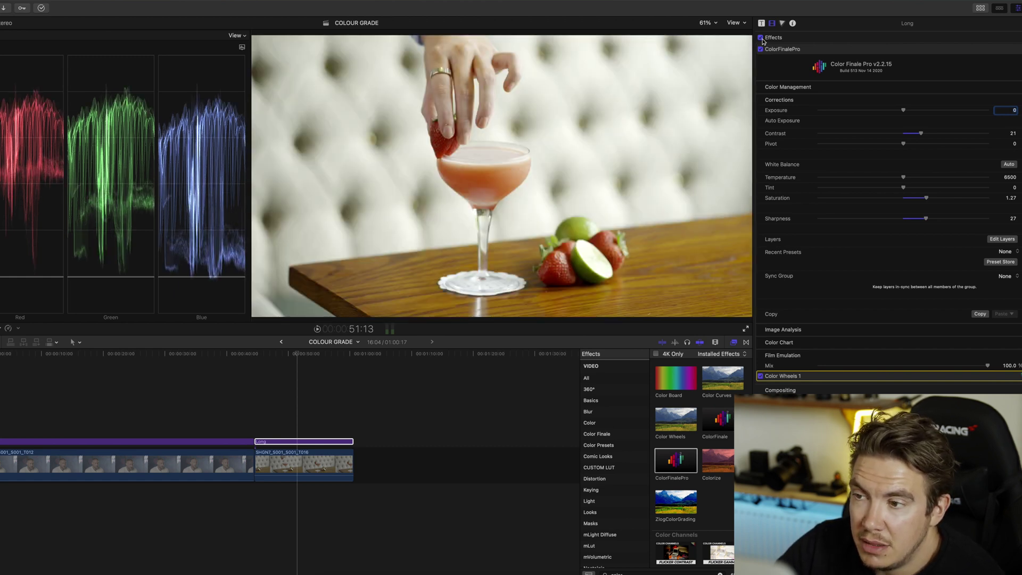
# Examine the sharpened cocktail glass and strawberry at 200% in the viewer, and return the image to Fit.
pyautogui.click(716, 23)
pyautogui.click(700, 119)
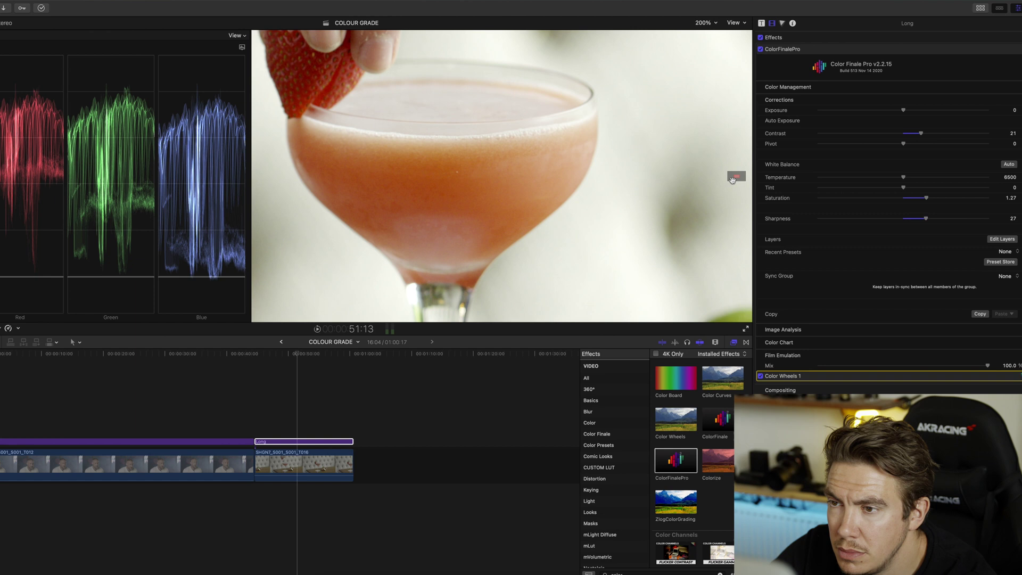
pyautogui.moveTo(733, 179); pyautogui.dragTo(735, 178)
pyautogui.click(703, 23)
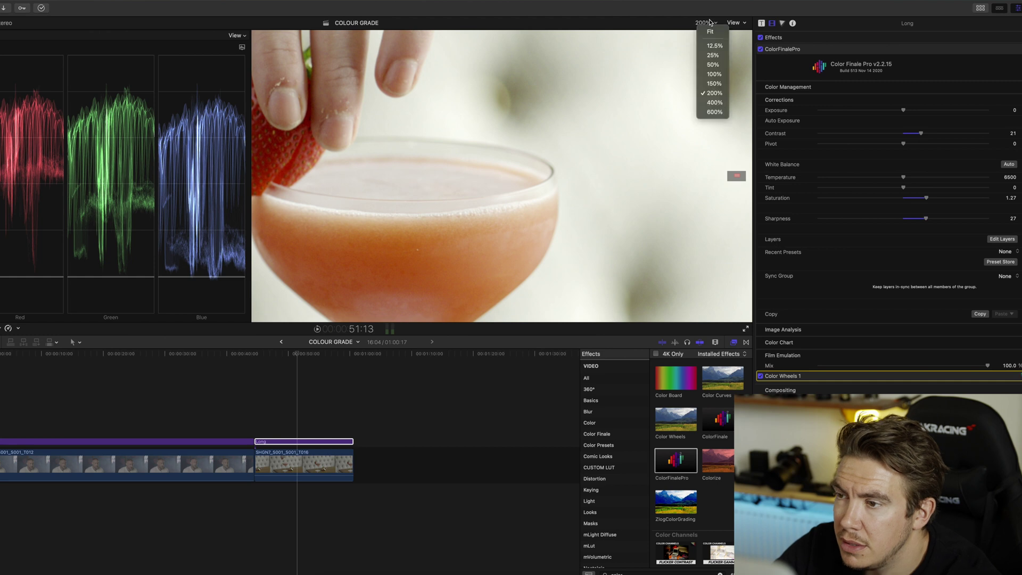
pyautogui.click(710, 31)
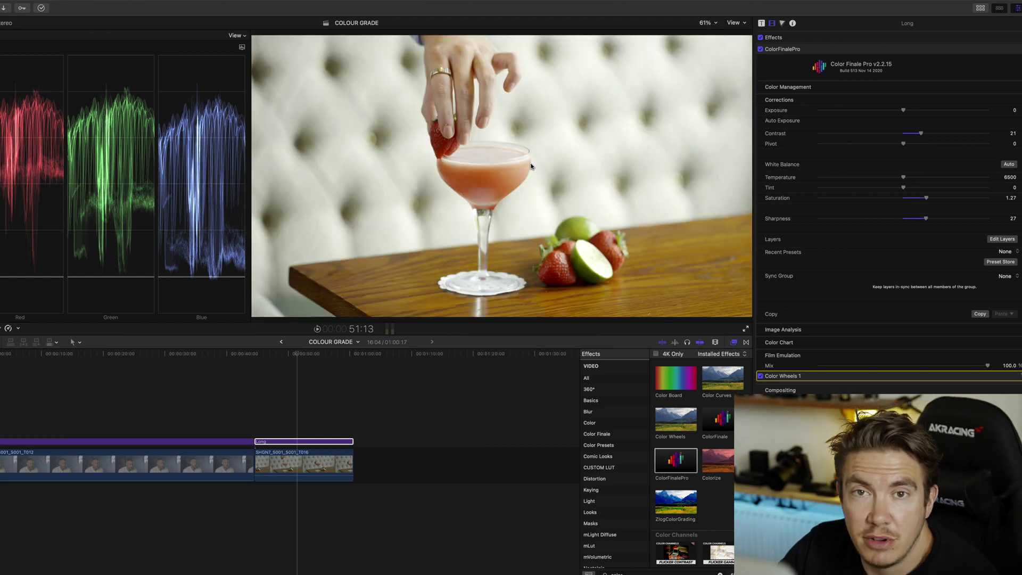